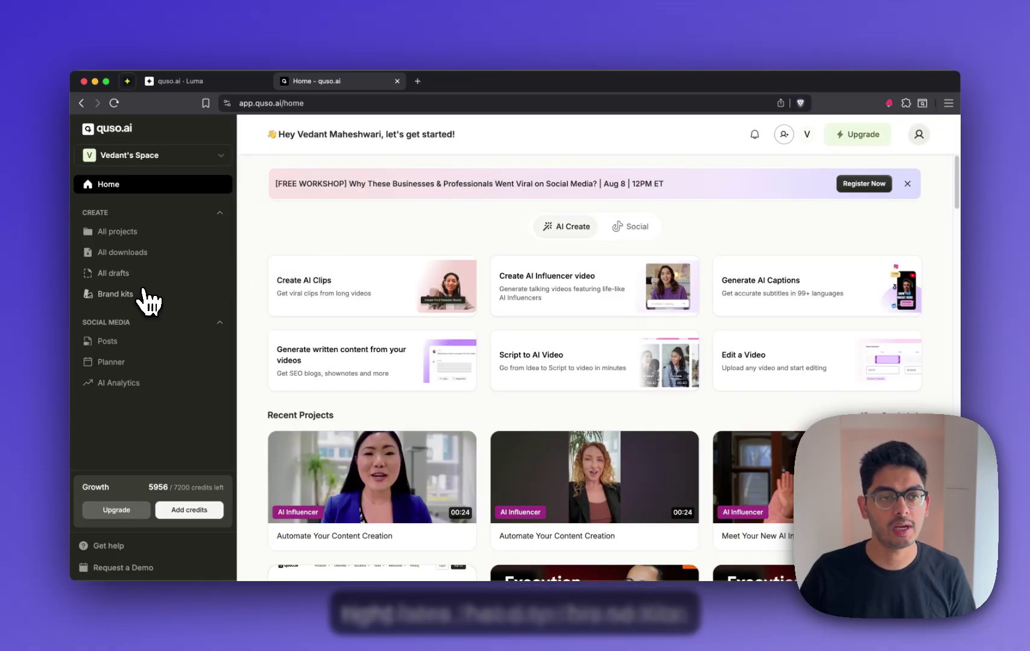
- Open Brandkit 1's brand elements from the list of brand kits
{"action": "left_click", "coordinate": [119, 295]}
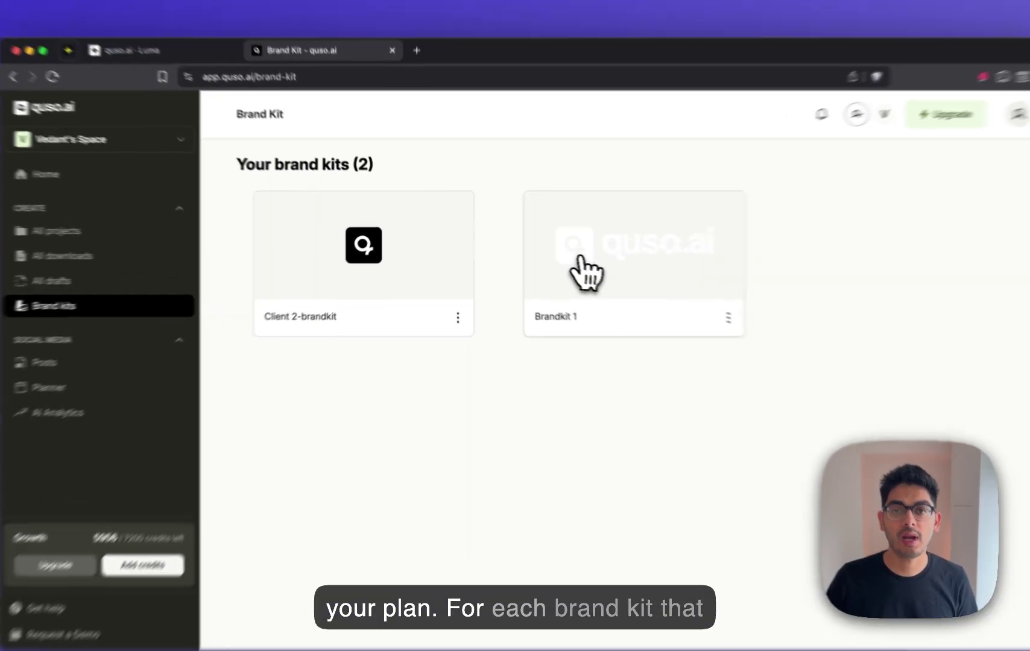
{"action": "left_click", "coordinate": [549, 265]}
{"action": "scroll", "coordinate": [678, 323], "scroll_direction": "down", "scroll_amount": 1}
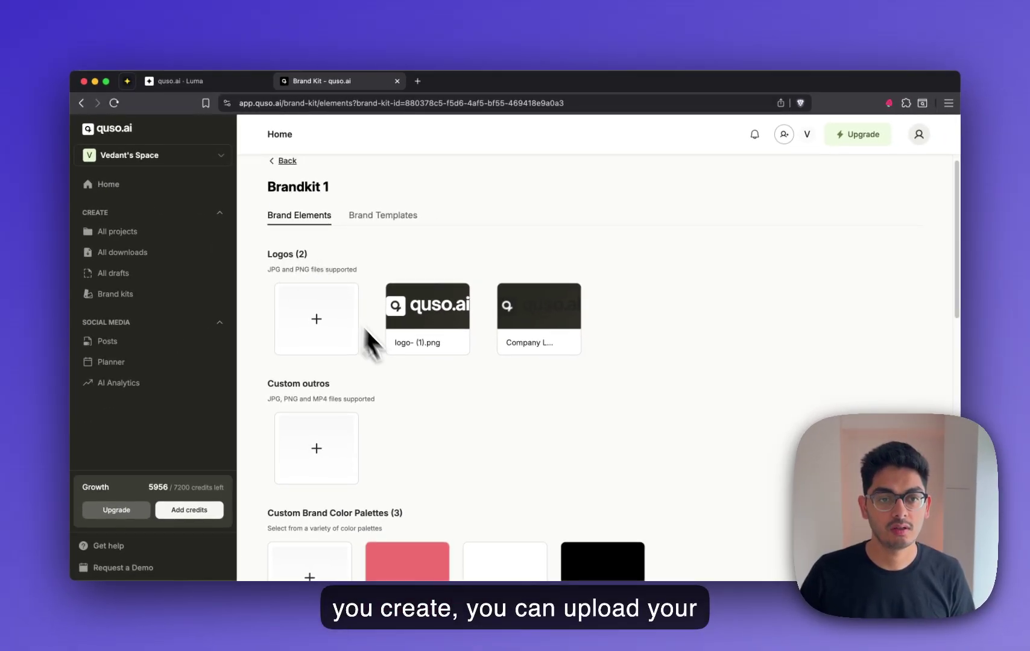
{"action": "scroll", "coordinate": [476, 408], "scroll_direction": "down", "scroll_amount": 2}
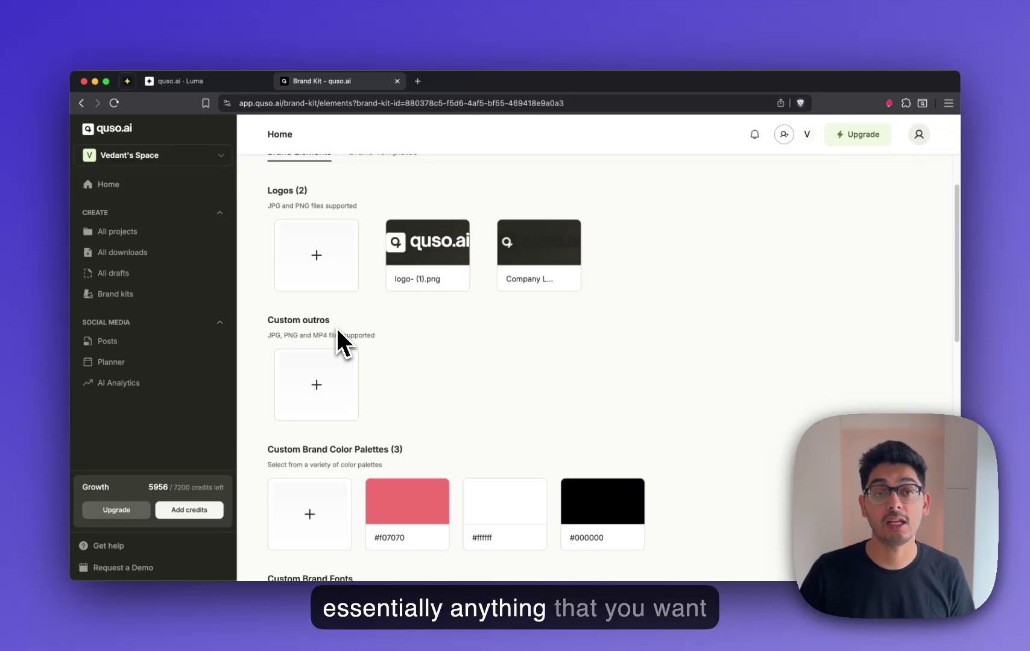
- Review Brandkit 1's two logos, colours #f07070, #ffffff, #000000 and empty slots, then return to top
{"action": "scroll", "coordinate": [336, 330], "scroll_direction": "down", "scroll_amount": 6}
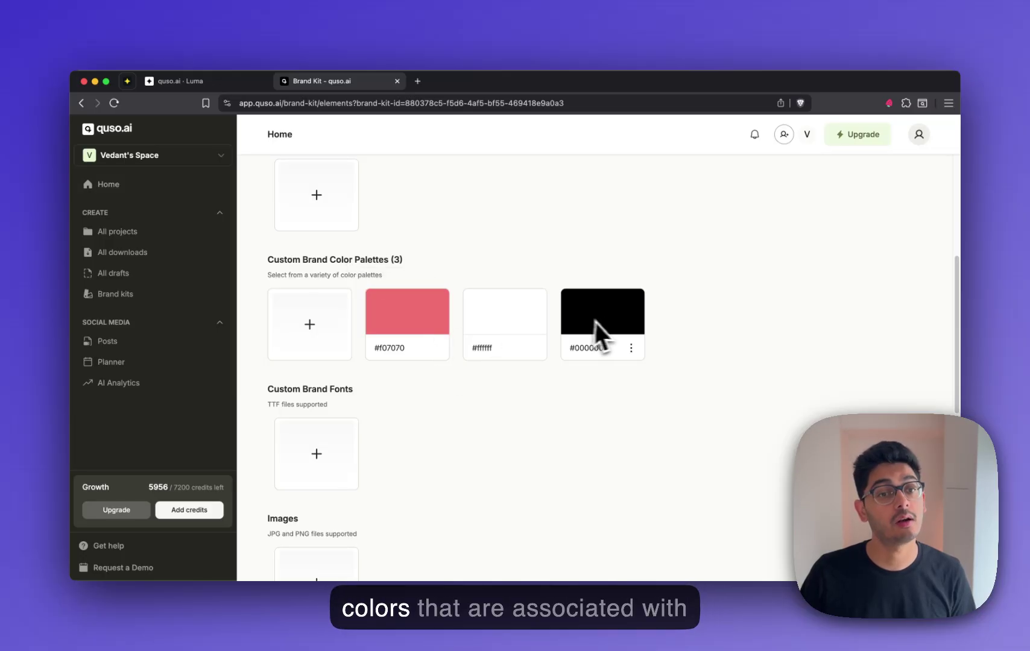
{"action": "scroll", "coordinate": [467, 379], "scroll_direction": "down", "scroll_amount": 3}
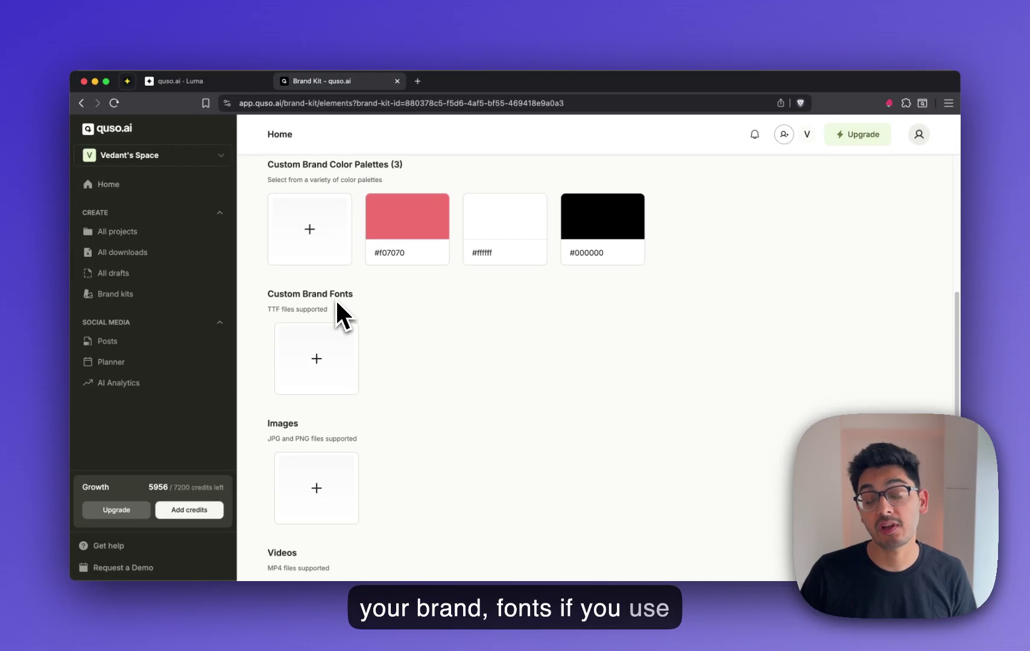
{"action": "scroll", "coordinate": [444, 372], "scroll_direction": "down", "scroll_amount": 4}
{"action": "scroll", "coordinate": [439, 370], "scroll_direction": "down", "scroll_amount": 2}
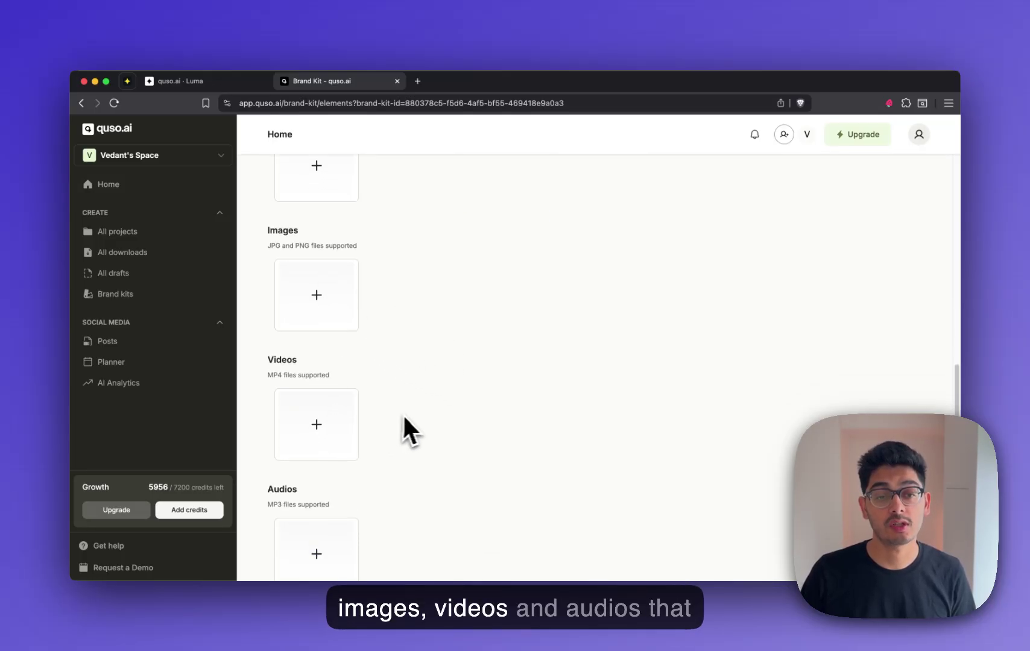
{"action": "scroll", "coordinate": [410, 410], "scroll_direction": "down", "scroll_amount": 2}
{"action": "scroll", "coordinate": [413, 410], "scroll_direction": "down", "scroll_amount": 1}
{"action": "scroll", "coordinate": [412, 411], "scroll_direction": "down", "scroll_amount": 1}
{"action": "scroll", "coordinate": [412, 410], "scroll_direction": "down", "scroll_amount": 1}
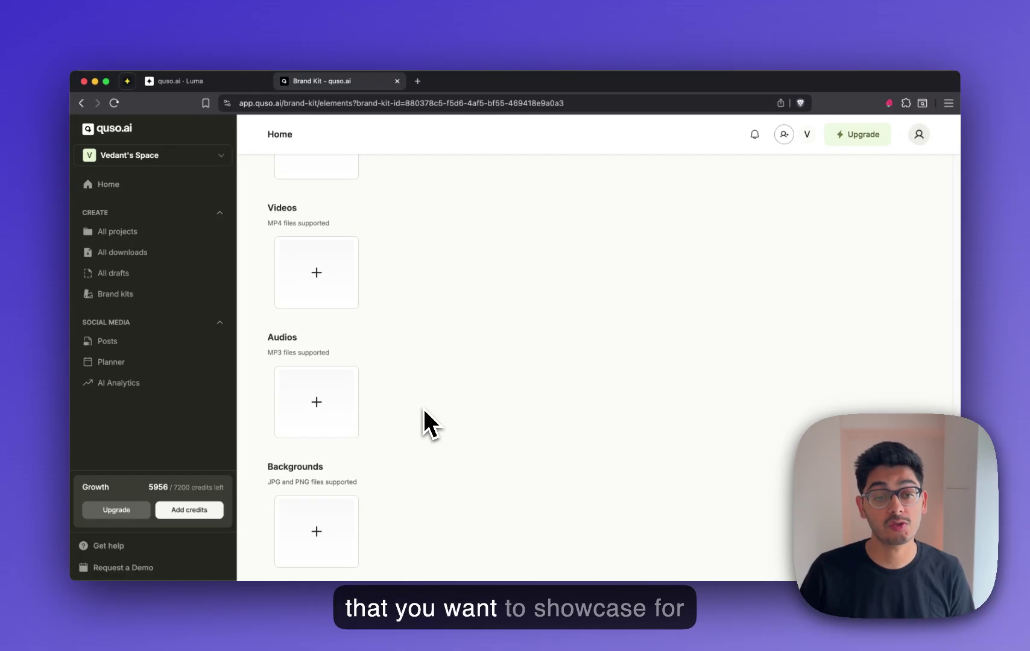
{"action": "scroll", "coordinate": [424, 410], "scroll_direction": "up", "scroll_amount": 10}
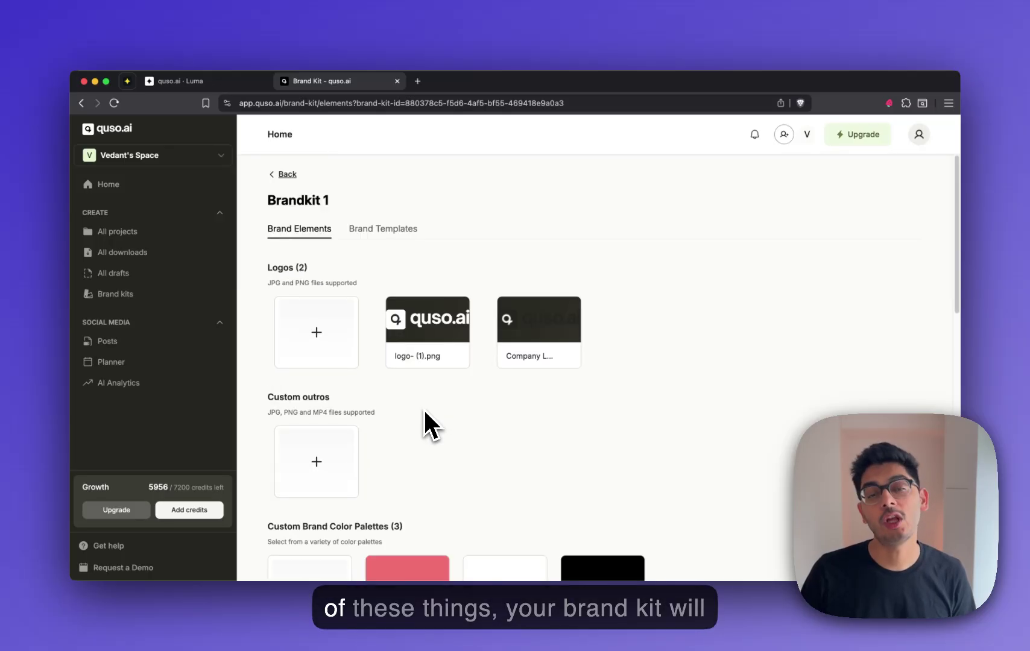
{"action": "scroll", "coordinate": [473, 446], "scroll_direction": "down", "scroll_amount": 5}
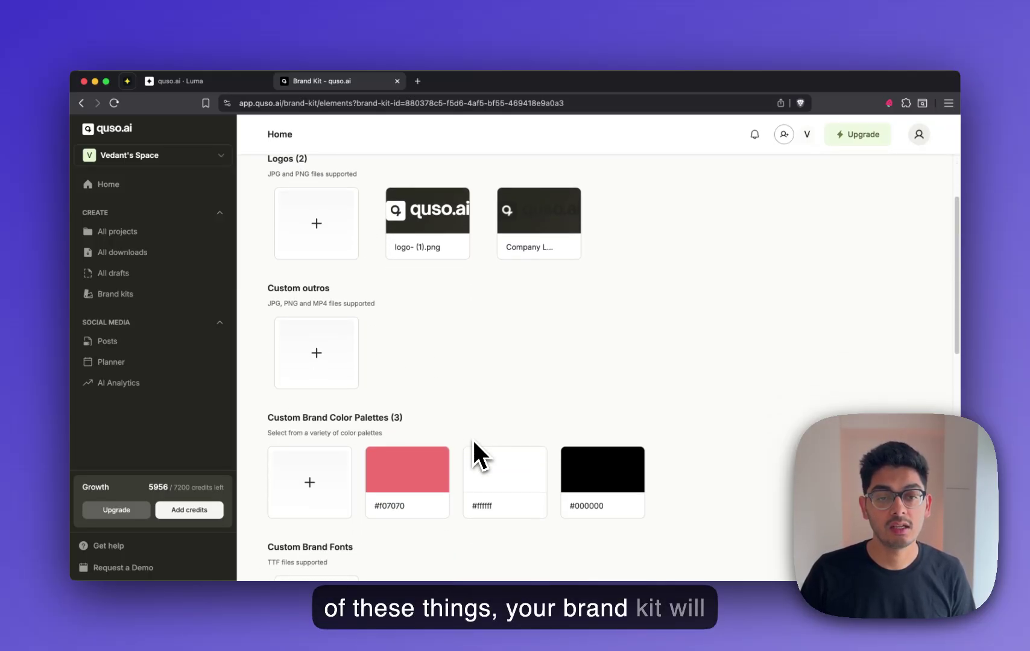
{"action": "scroll", "coordinate": [473, 438], "scroll_direction": "up", "scroll_amount": 5}
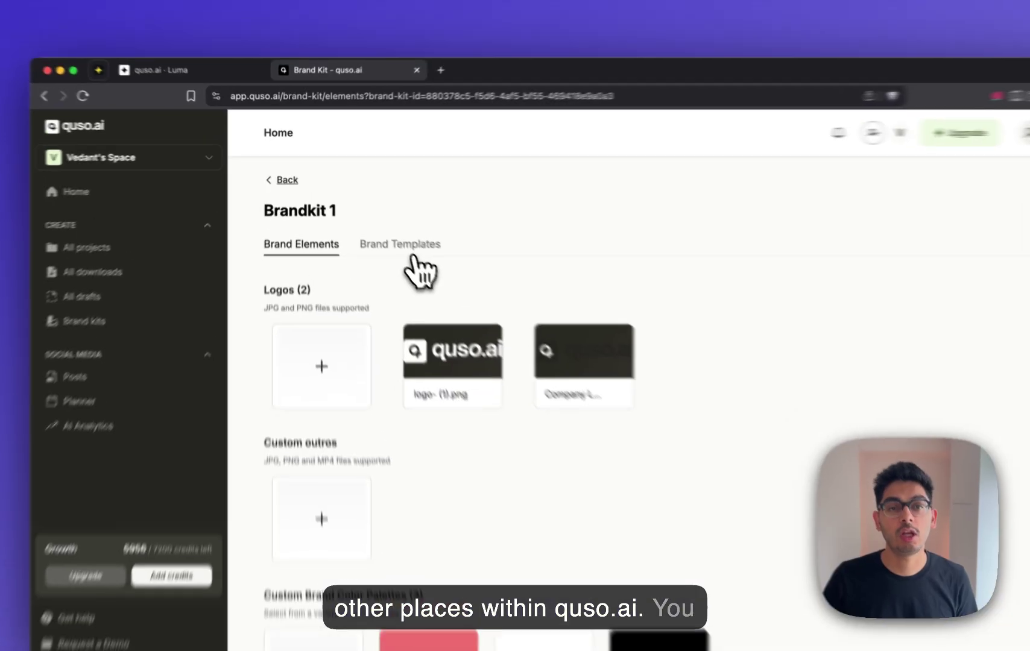
- Review the templates saved in Brandkit 1, then return to the brand kits list
{"action": "left_click", "coordinate": [389, 232]}
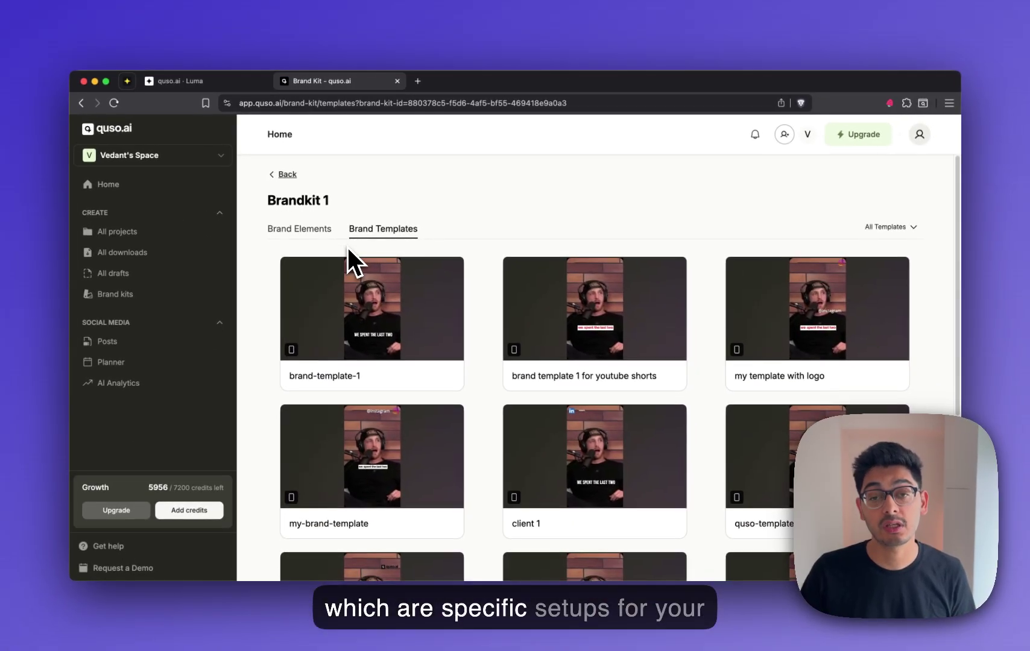
{"action": "scroll", "coordinate": [489, 339], "scroll_direction": "down", "scroll_amount": 5}
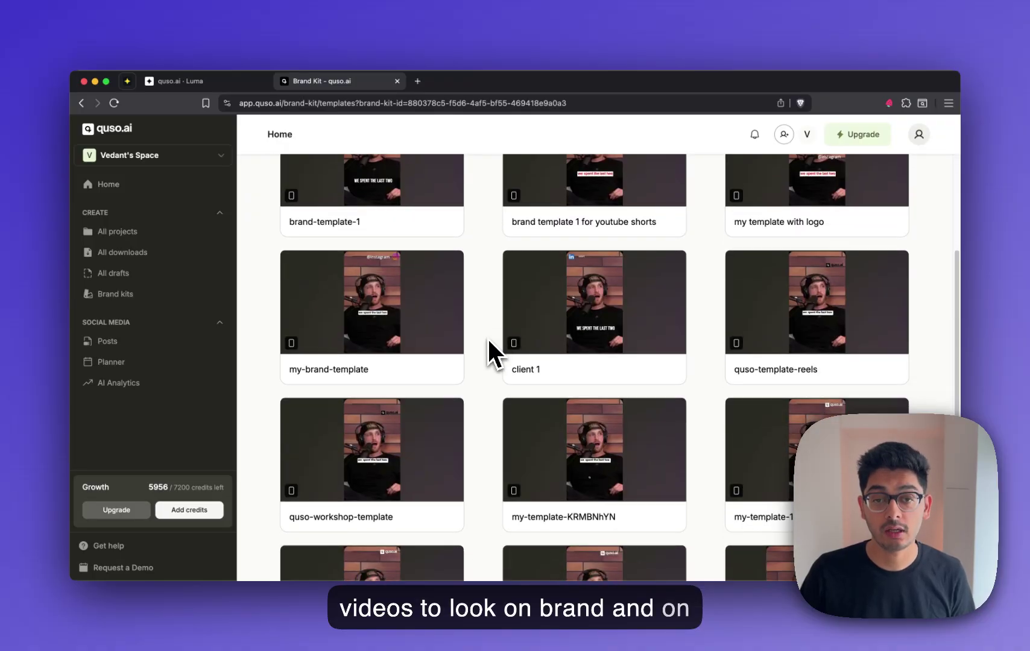
{"action": "scroll", "coordinate": [490, 342], "scroll_direction": "up", "scroll_amount": 5}
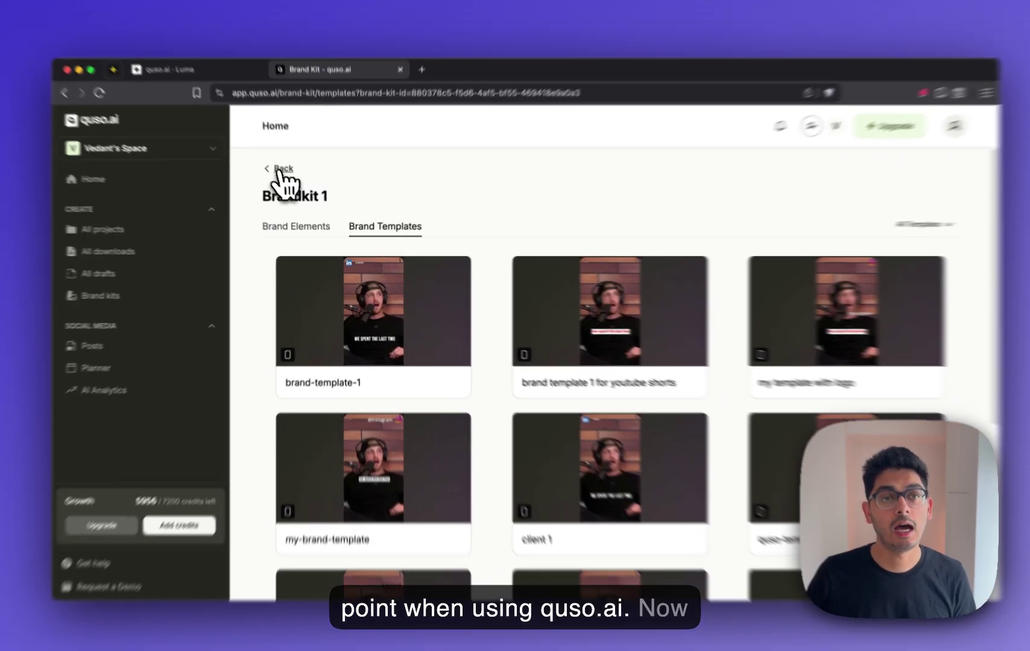
{"action": "left_click", "coordinate": [284, 174]}
- Check Client 2-brandkit's Brand Templates, finding none, and return to the brand kits list
{"action": "left_click", "coordinate": [680, 208]}
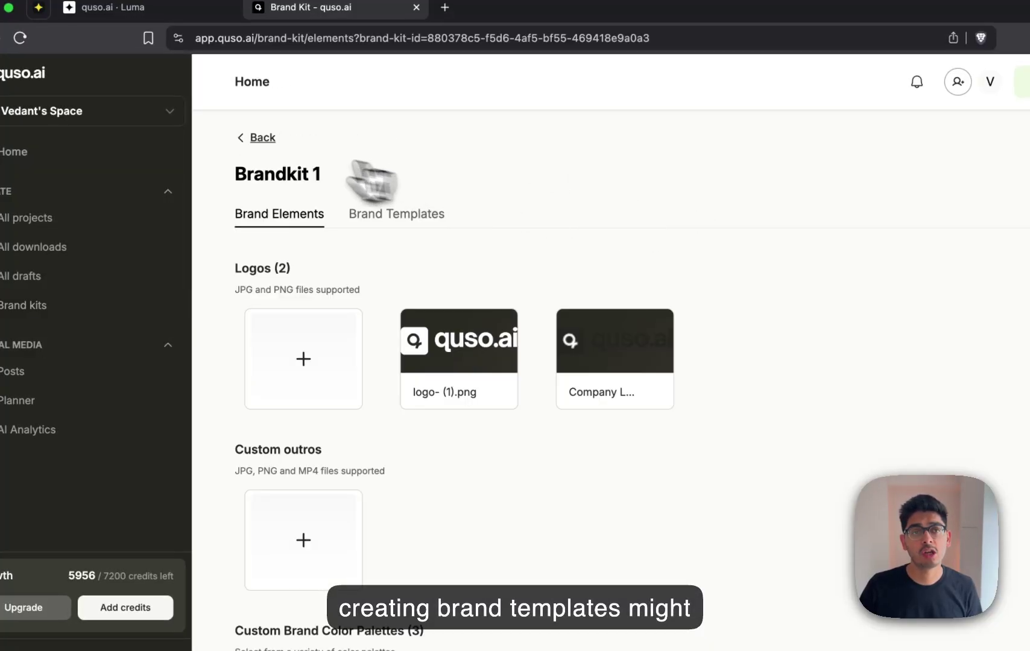
{"action": "left_click", "coordinate": [256, 139]}
{"action": "left_click", "coordinate": [375, 243]}
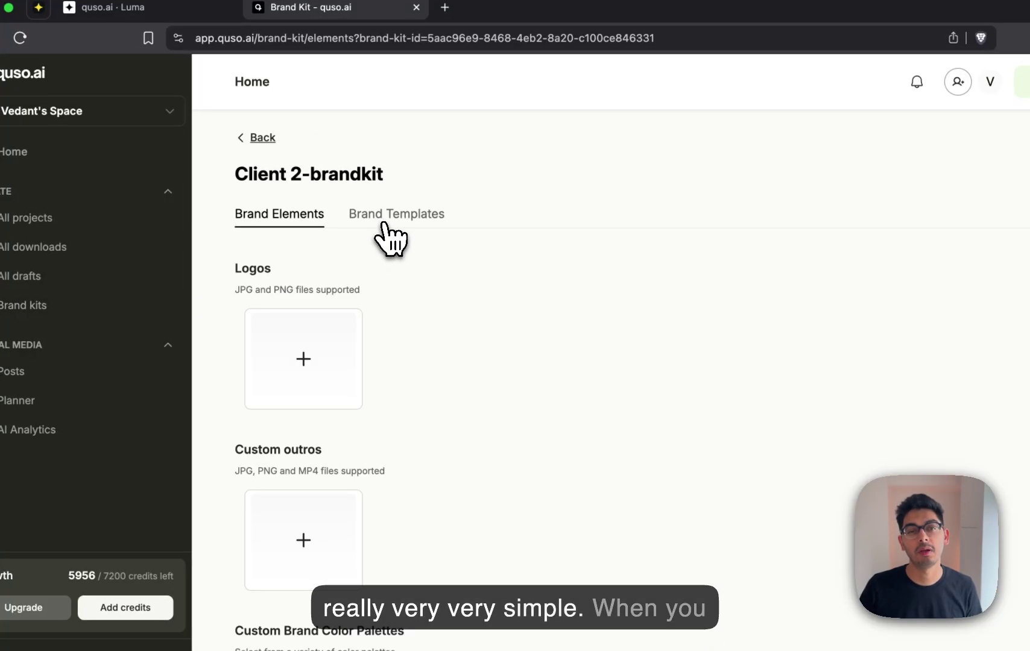
{"action": "left_click", "coordinate": [385, 226]}
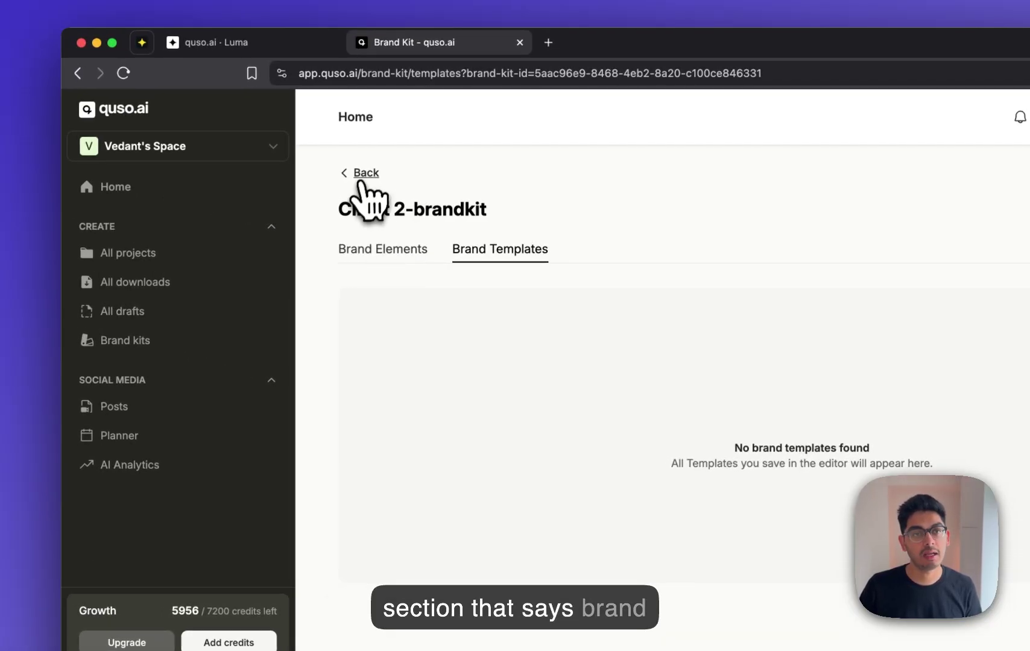
{"action": "left_click", "coordinate": [361, 176]}
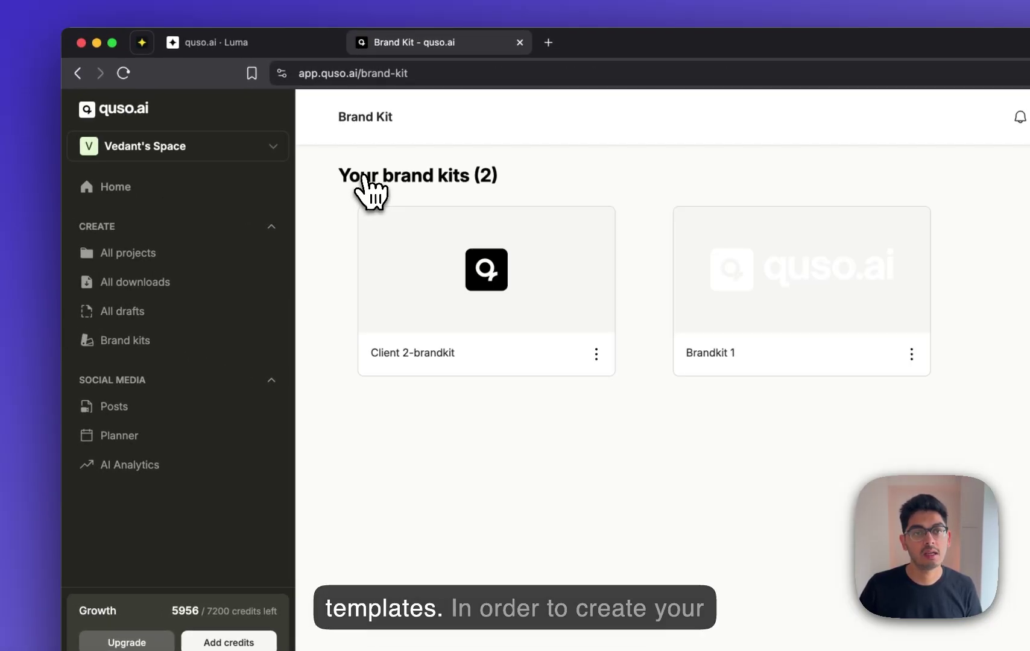
- Open the DoorDash project's short 'The Role of Community in Business' in the editor
{"action": "left_click", "coordinate": [174, 259]}
{"action": "scroll", "coordinate": [732, 435], "scroll_direction": "down", "scroll_amount": 3}
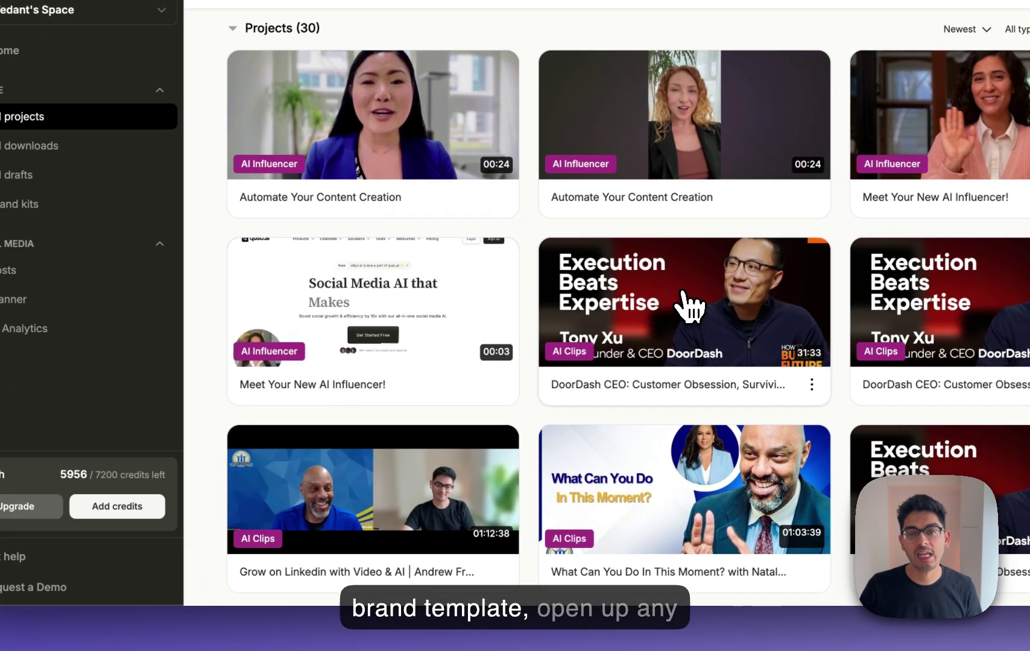
{"action": "left_click", "coordinate": [688, 301]}
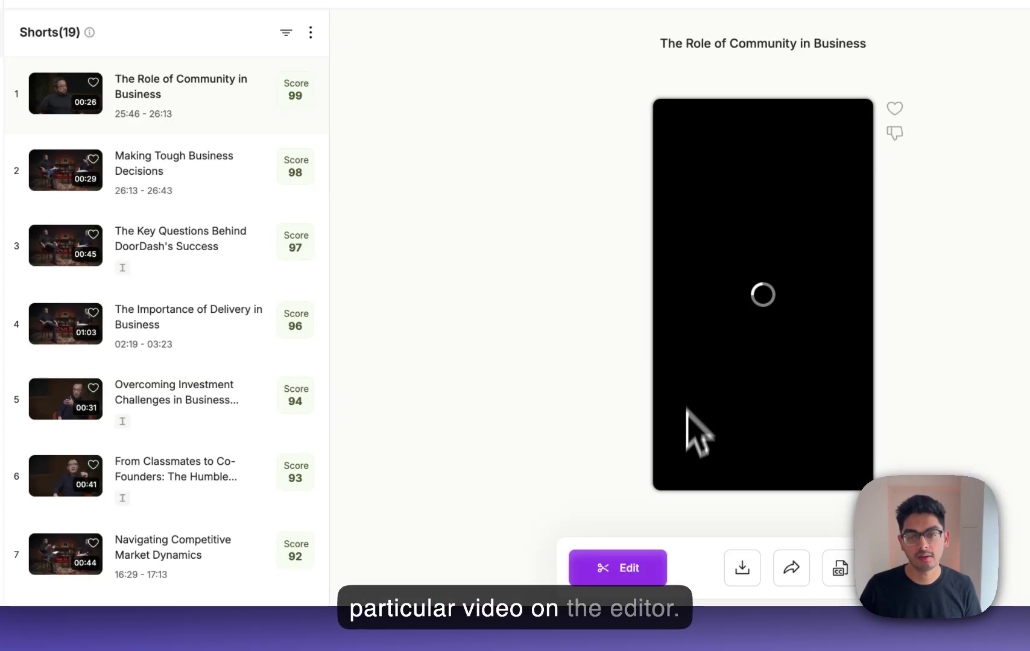
{"action": "left_click", "coordinate": [641, 570]}
- Switch subtitles to the Text Reveal style in Poppins at font size 10
{"action": "left_click", "coordinate": [224, 187]}
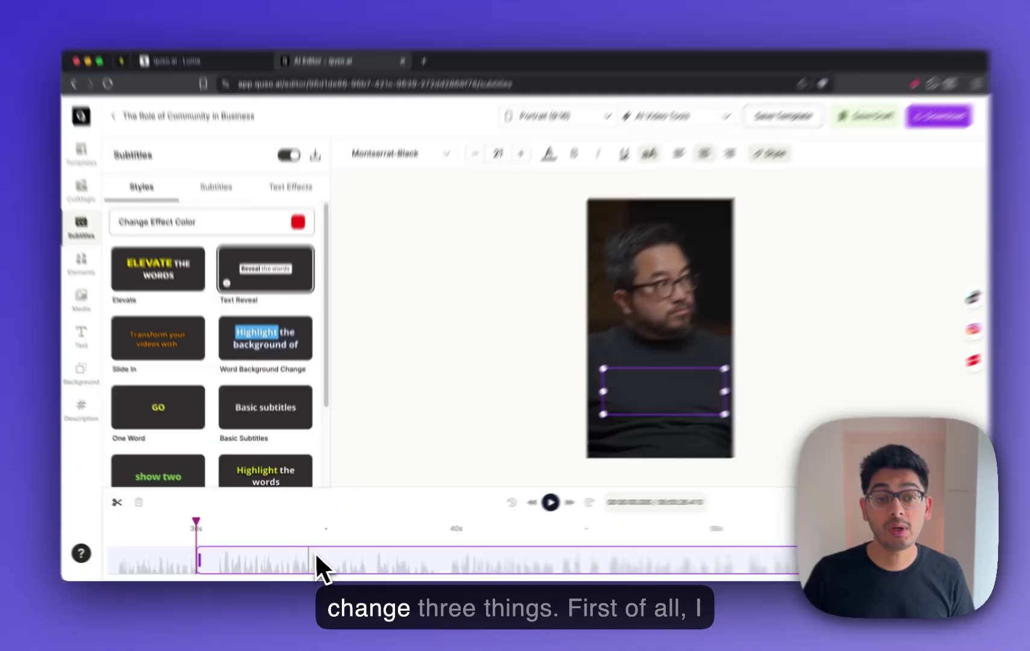
{"action": "left_click", "coordinate": [307, 563]}
{"action": "left_click", "coordinate": [384, 561]}
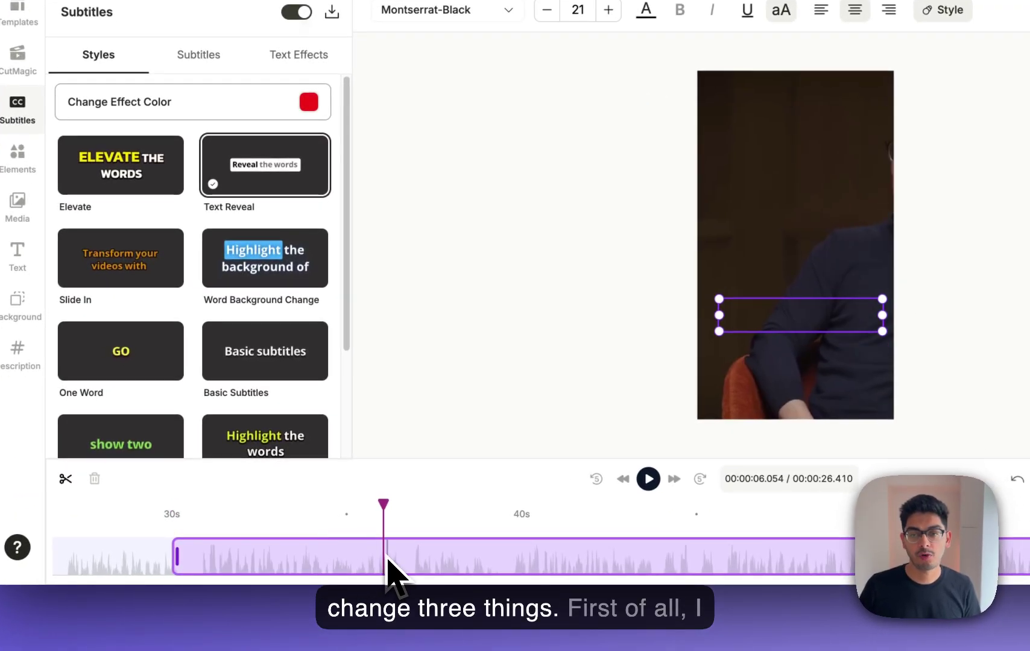
{"action": "left_click", "coordinate": [424, 558]}
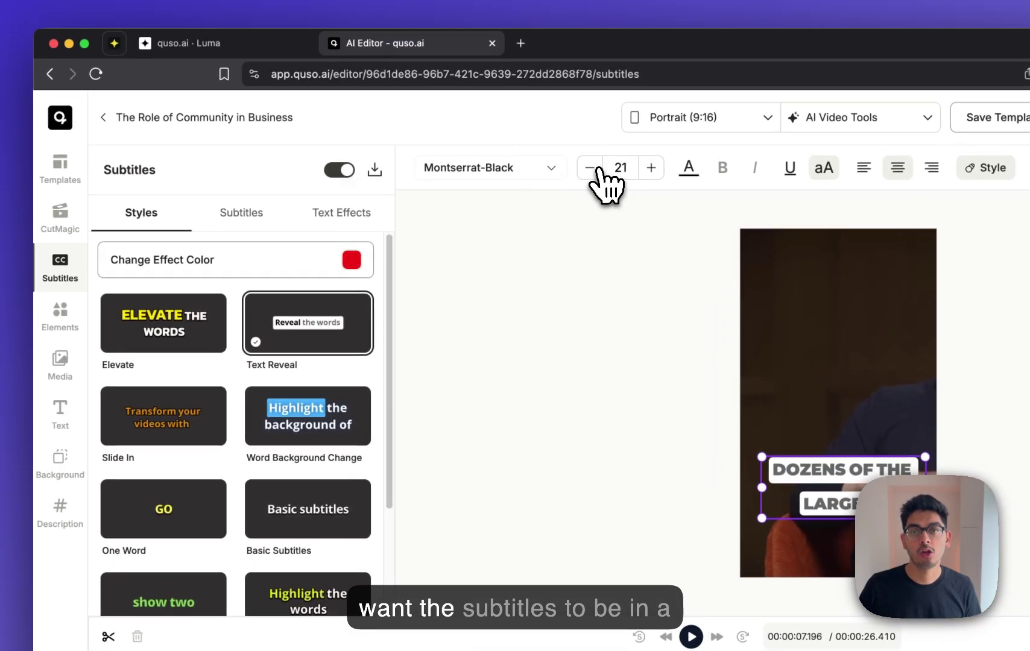
{"action": "left_click", "coordinate": [598, 169]}
{"action": "left_click", "coordinate": [597, 169]}
{"action": "left_click", "coordinate": [597, 170]}
{"action": "left_click", "coordinate": [598, 169]}
{"action": "left_click", "coordinate": [598, 169]}
{"action": "left_click", "coordinate": [597, 169]}
{"action": "left_click", "coordinate": [597, 170]}
{"action": "left_click", "coordinate": [465, 170]}
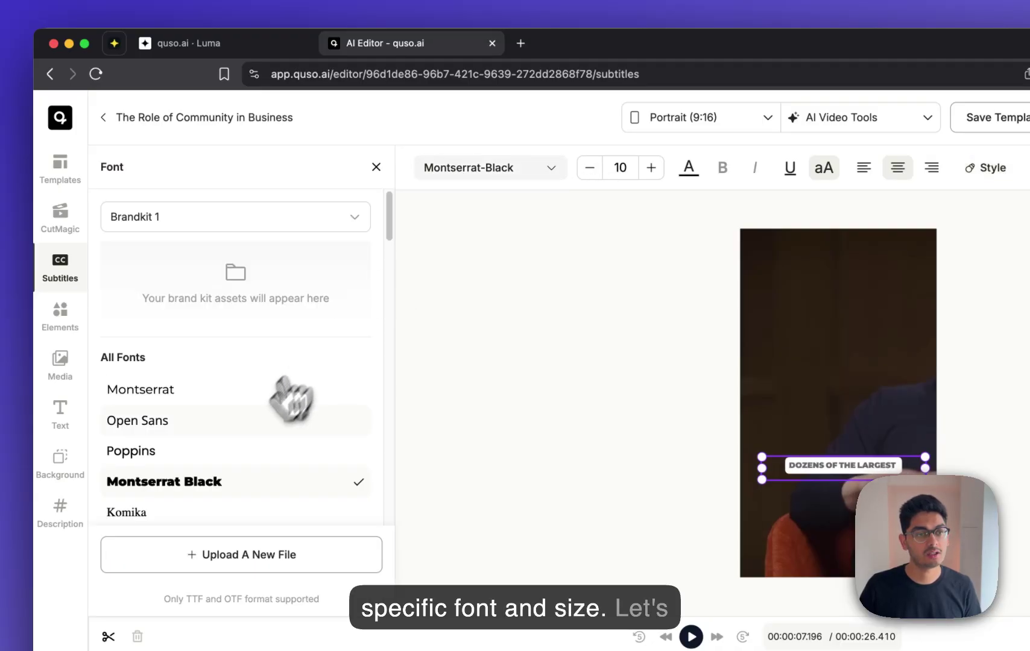
{"action": "left_click", "coordinate": [210, 451]}
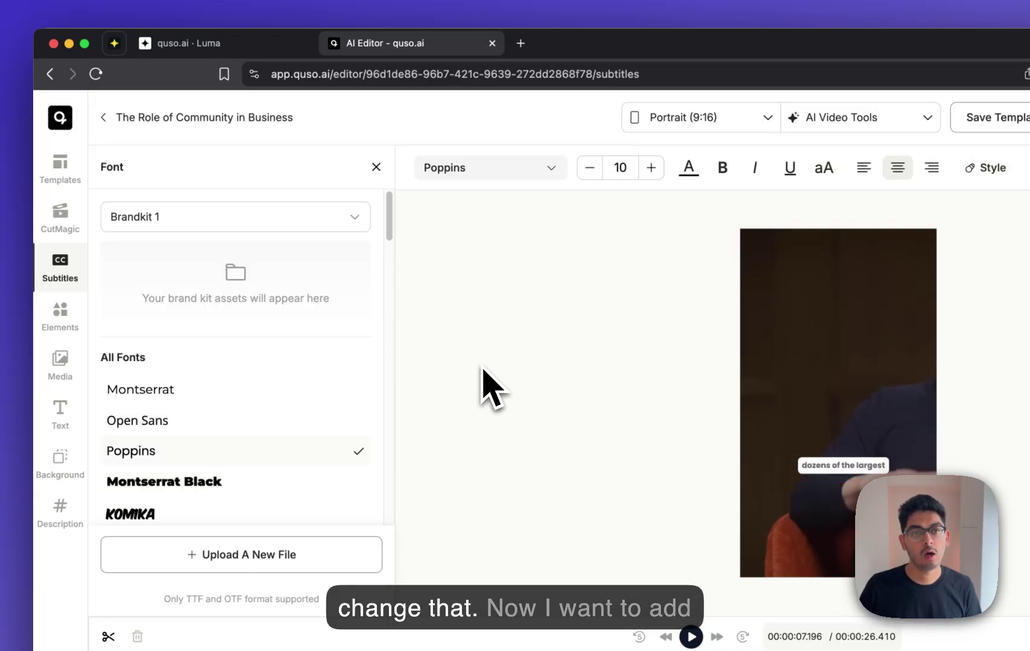
- Add Brandkit 1's quso.ai logo, shrink it, and place it in the video's top-right corner
{"action": "left_click", "coordinate": [375, 169]}
{"action": "left_click", "coordinate": [71, 320]}
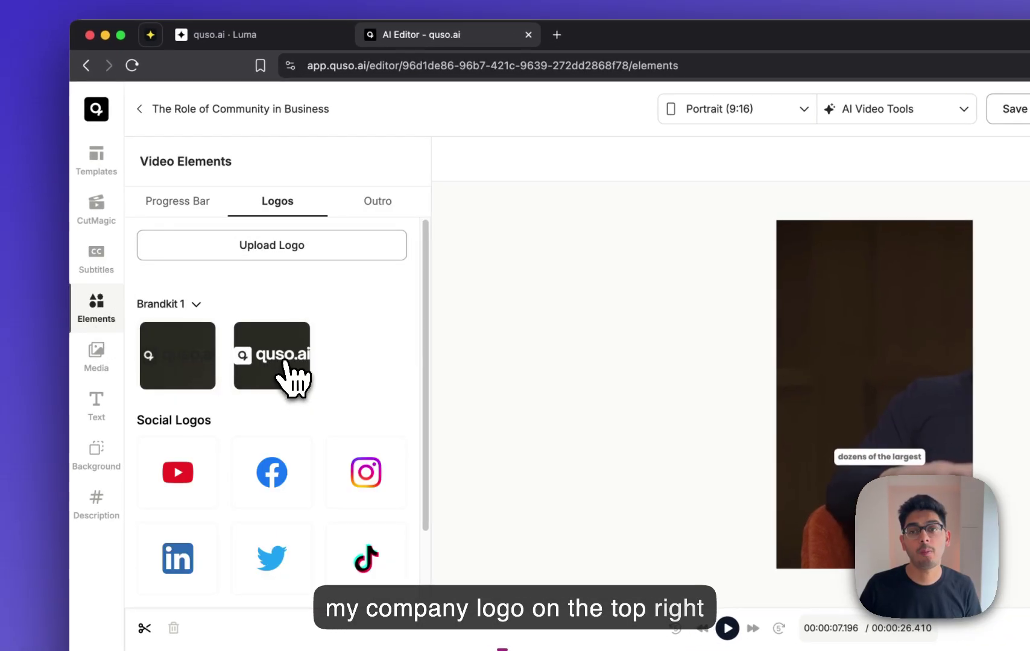
{"action": "left_click", "coordinate": [295, 375]}
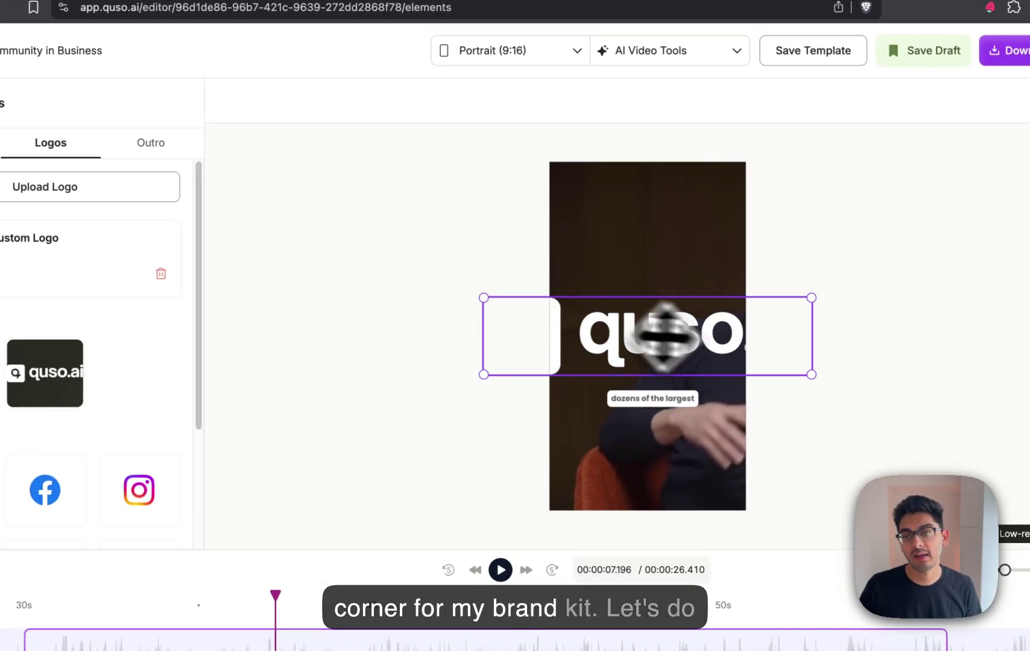
{"action": "left_click_drag", "start_coordinate": [817, 374], "coordinate": [557, 330]}
{"action": "left_click_drag", "start_coordinate": [490, 338], "coordinate": [653, 223]}
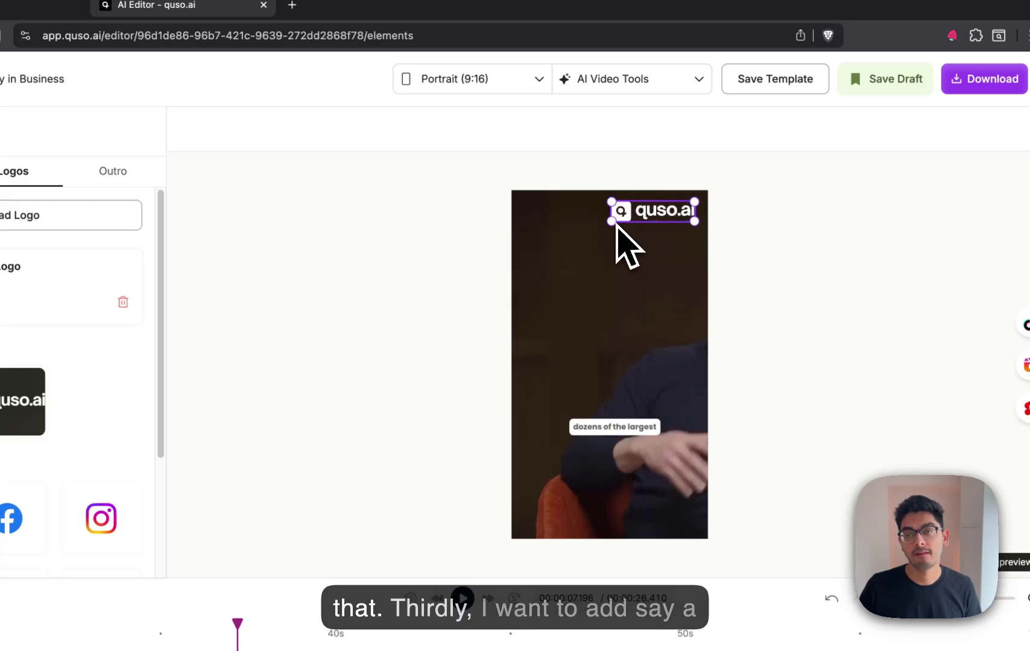
- Add a progress bar coloured with Brandkit 1's pink swatch #f07070
{"action": "left_click", "coordinate": [648, 327]}
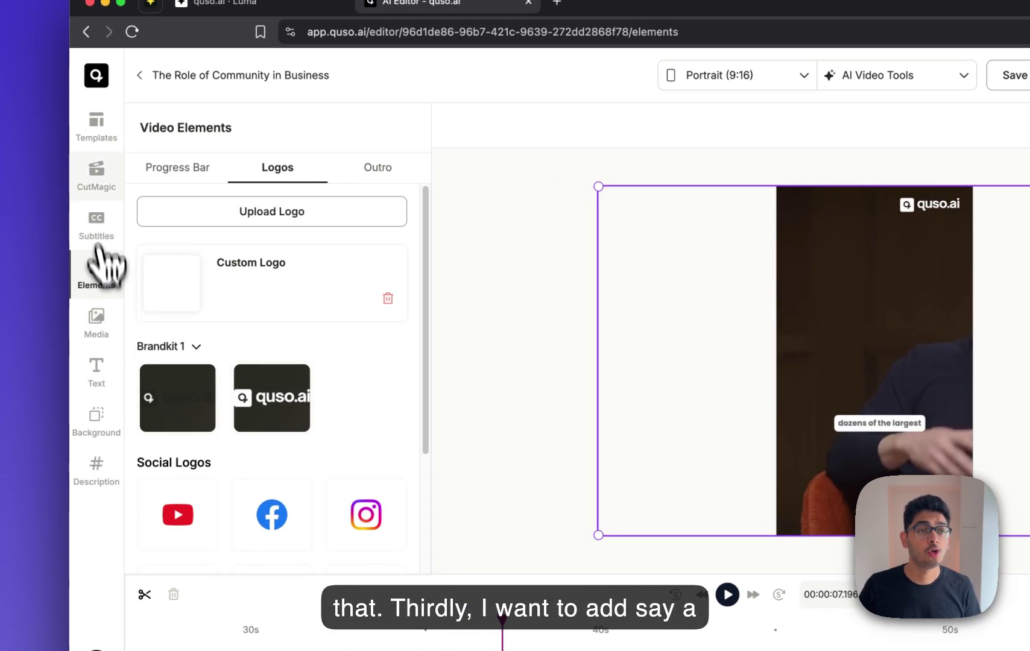
{"action": "left_click", "coordinate": [100, 332]}
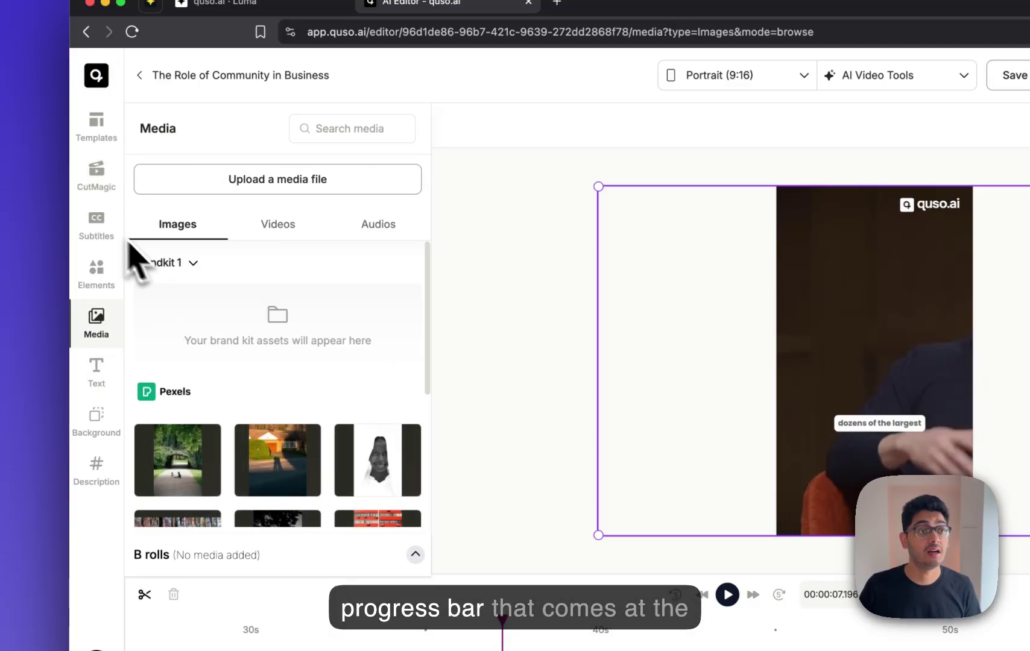
{"action": "left_click", "coordinate": [100, 231]}
{"action": "left_click", "coordinate": [100, 279]}
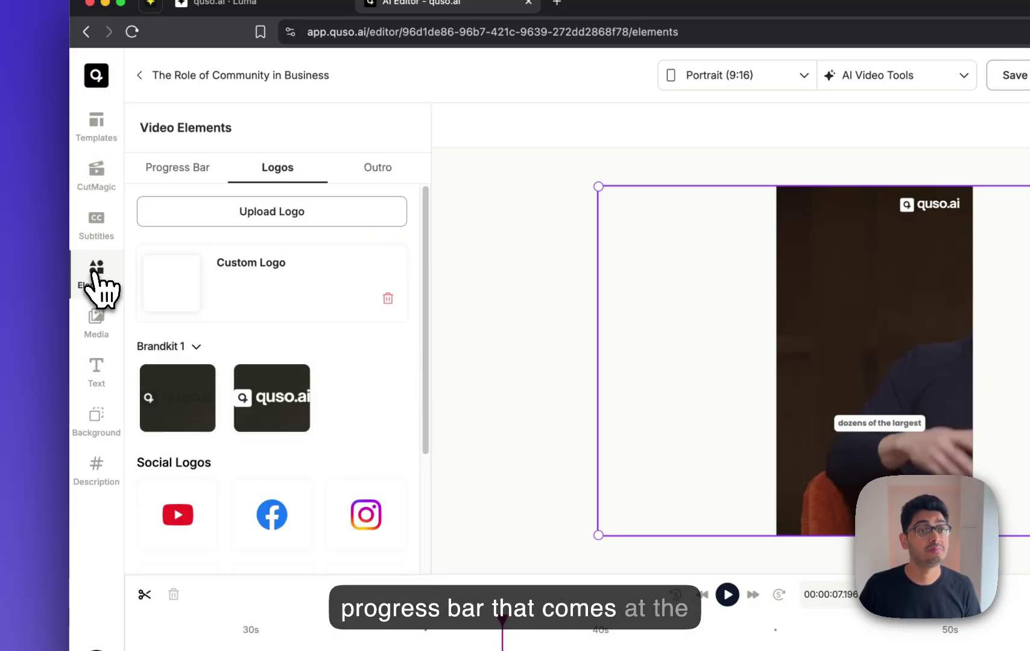
{"action": "left_click", "coordinate": [219, 174]}
{"action": "left_click", "coordinate": [237, 214]}
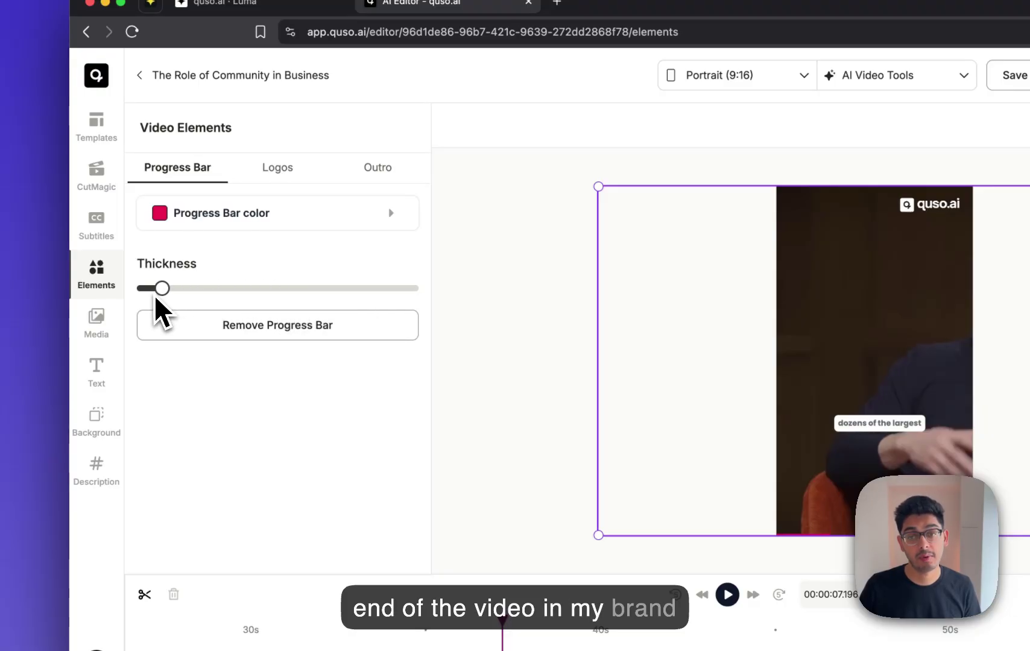
{"action": "left_click", "coordinate": [274, 214]}
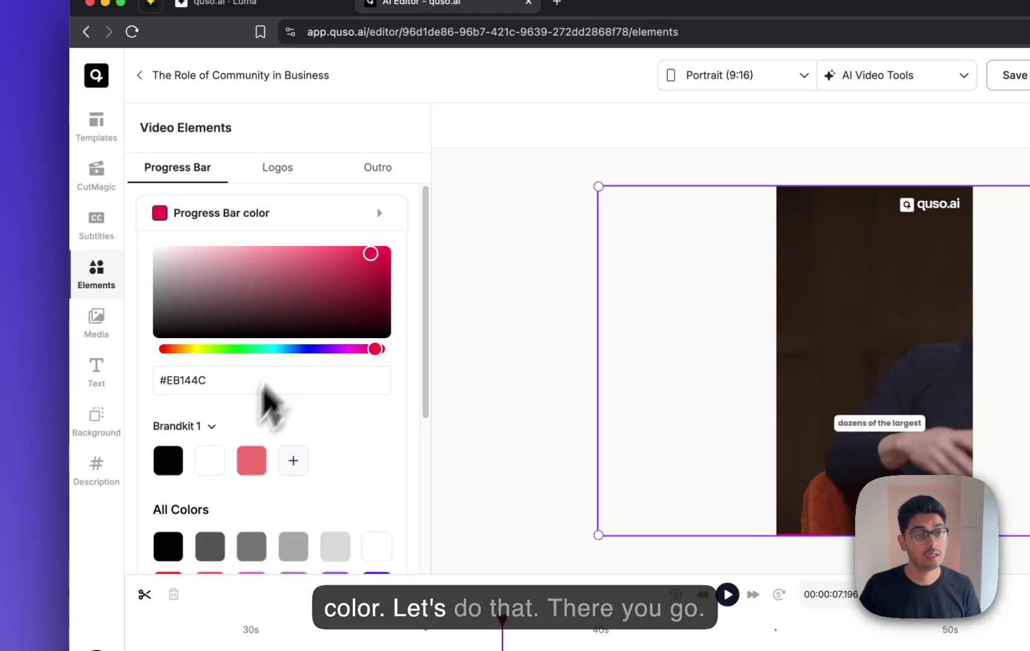
{"action": "left_click", "coordinate": [254, 463]}
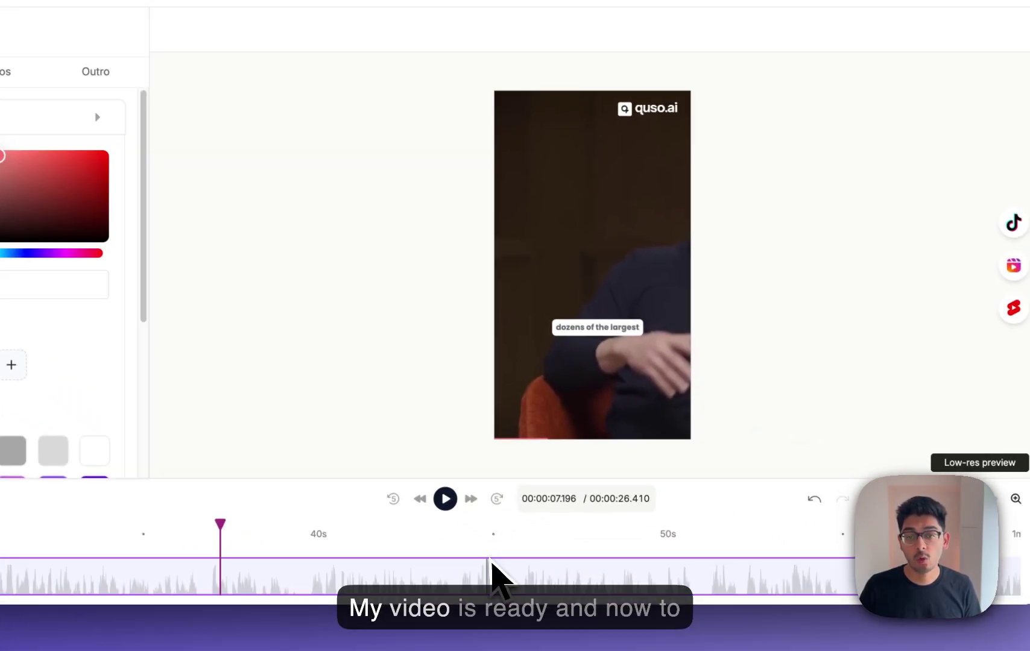
{"action": "left_click", "coordinate": [770, 650]}
{"action": "left_click", "coordinate": [545, 570]}
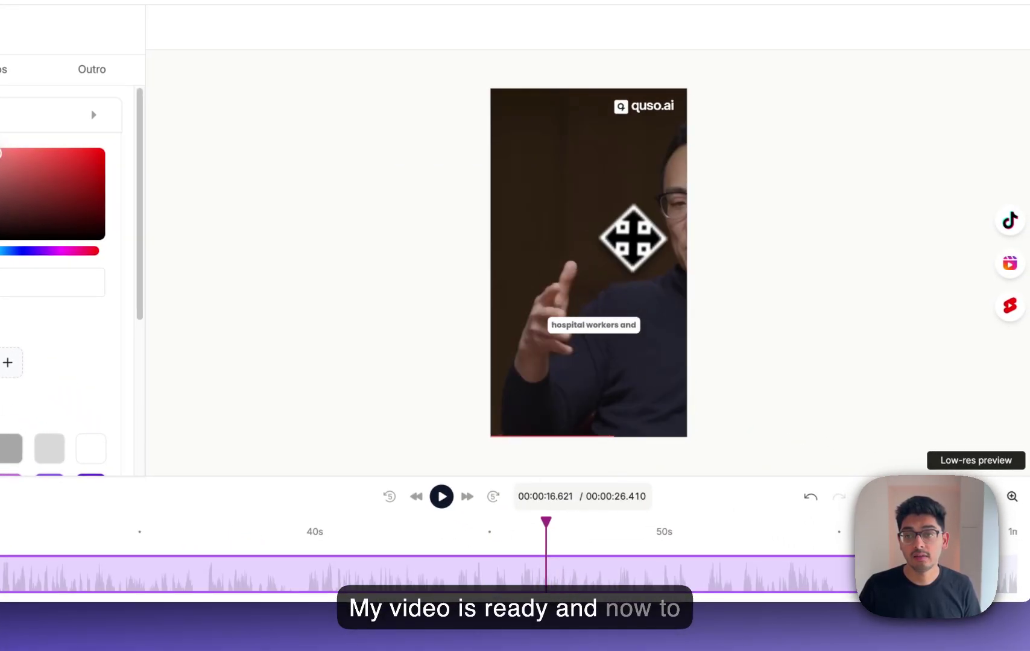
{"action": "left_click", "coordinate": [603, 232]}
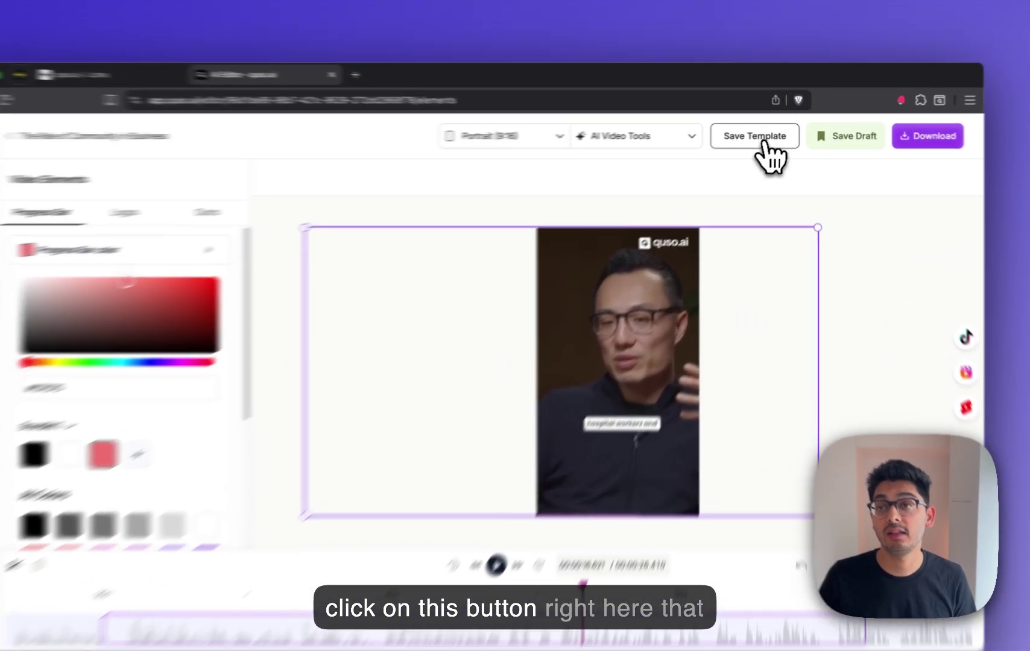
- Save the portrait design as a new template named 'brand kit template 1'
{"action": "left_click", "coordinate": [763, 144]}
{"action": "triple_click", "coordinate": [452, 378]}
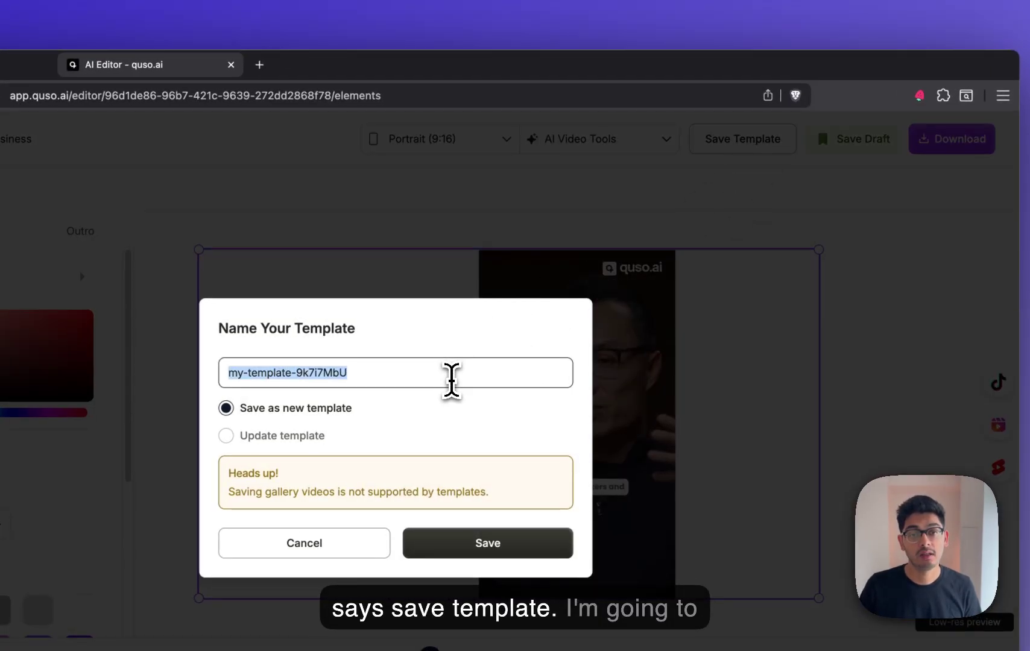
{"action": "type", "text": "brand kit template 1"}
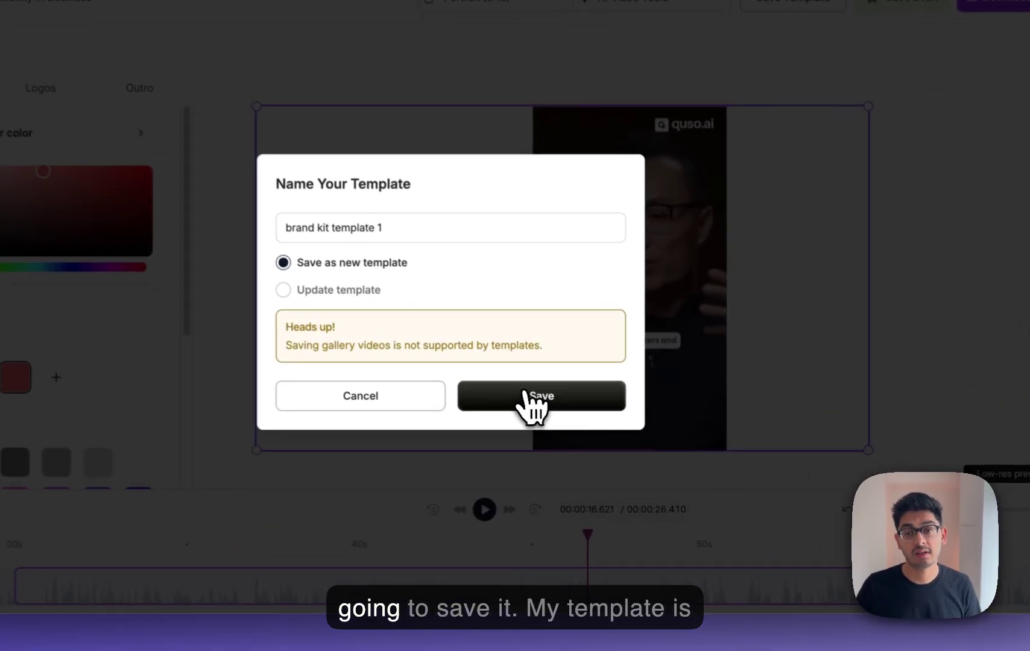
{"action": "left_click", "coordinate": [580, 423]}
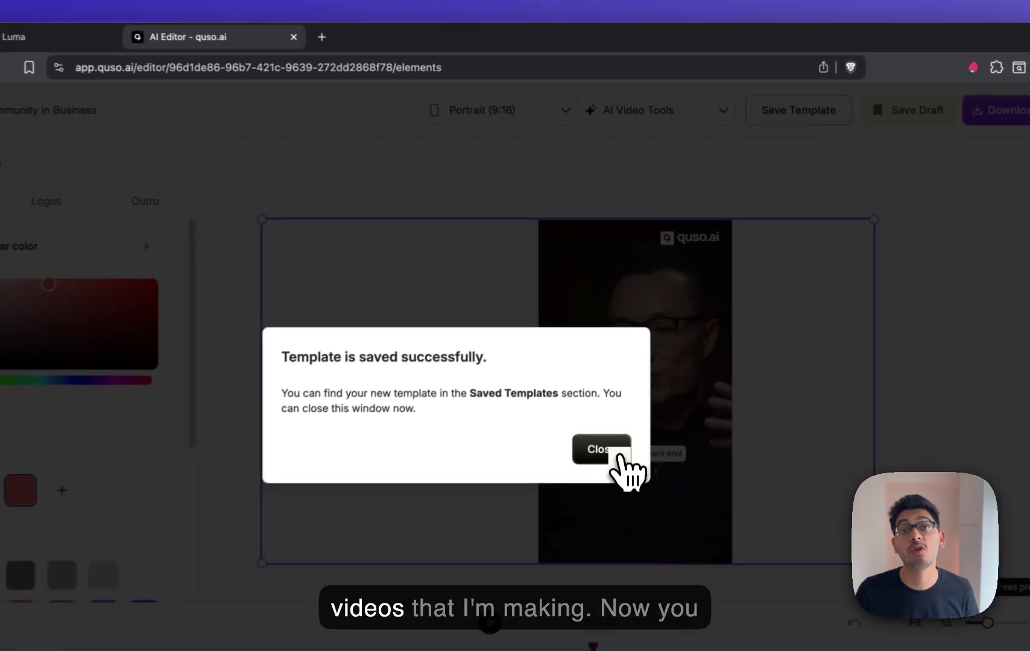
{"action": "left_click", "coordinate": [631, 386]}
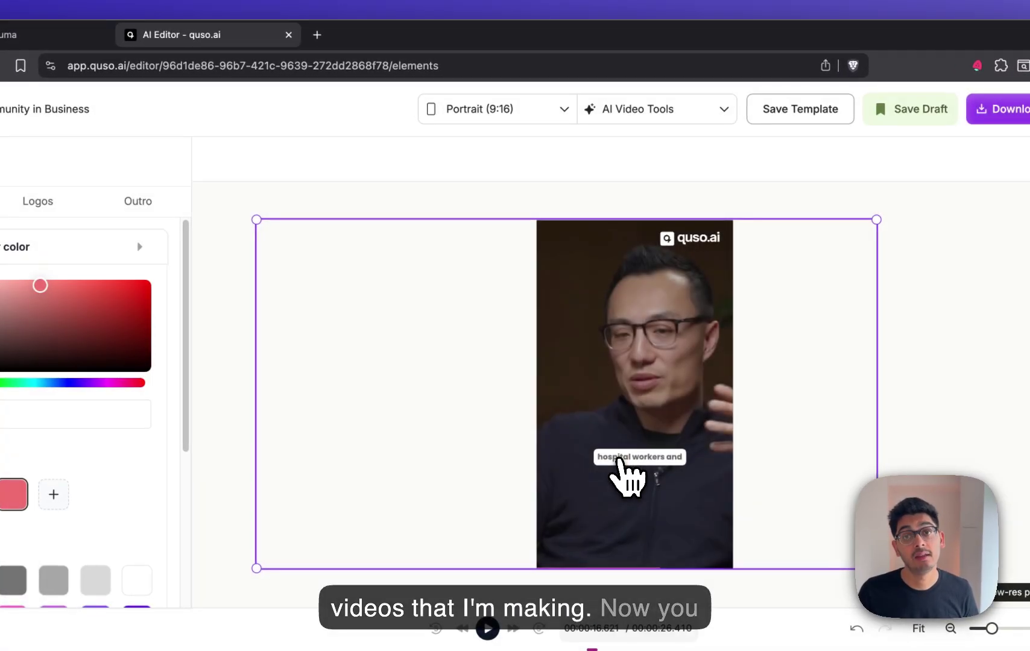
- Switch the clip to Landscape 16:9 with Text Reveal subtitles in Poppins at size 20
{"action": "left_click", "coordinate": [522, 118]}
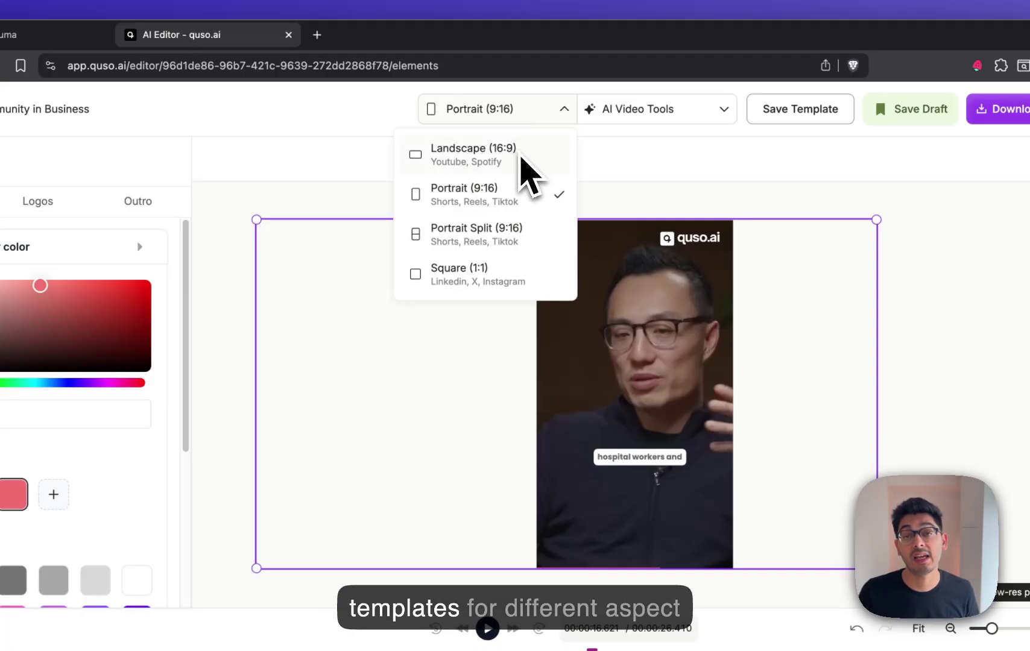
{"action": "left_click", "coordinate": [519, 158]}
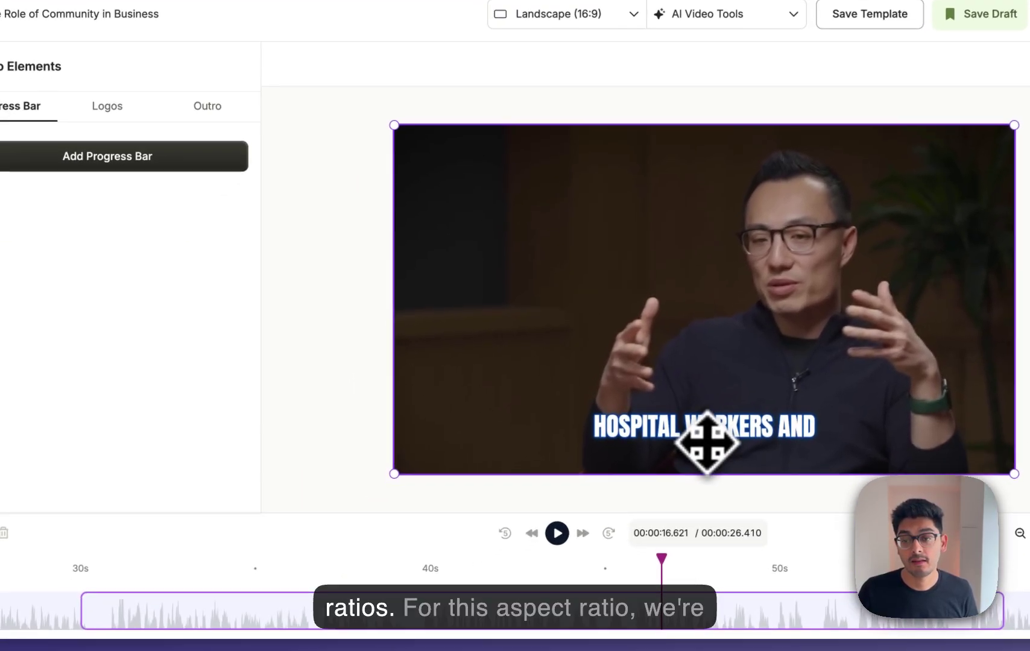
{"action": "left_click", "coordinate": [639, 534]}
{"action": "left_click", "coordinate": [181, 218]}
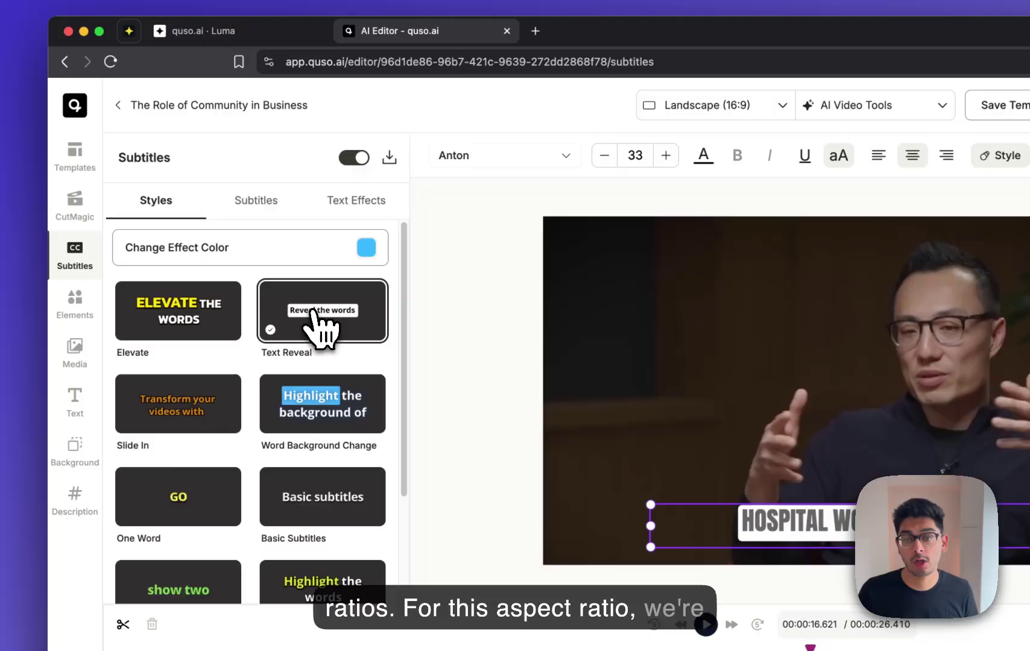
{"action": "left_click", "coordinate": [605, 156]}
{"action": "left_click", "coordinate": [605, 156]}
{"action": "left_click", "coordinate": [605, 155]}
{"action": "left_click", "coordinate": [604, 156]}
{"action": "left_click", "coordinate": [605, 155]}
{"action": "left_click", "coordinate": [605, 156]}
{"action": "left_click", "coordinate": [604, 156]}
{"action": "left_click", "coordinate": [539, 162]}
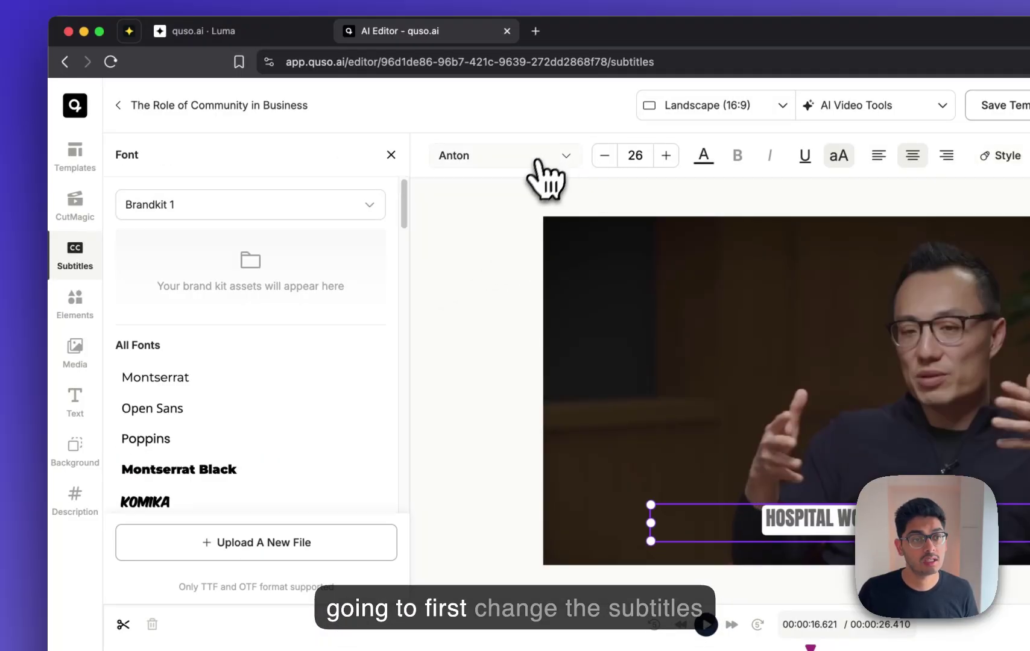
{"action": "left_click", "coordinate": [224, 441]}
{"action": "left_click", "coordinate": [605, 156]}
{"action": "left_click", "coordinate": [605, 155]}
{"action": "left_click", "coordinate": [605, 156]}
{"action": "left_click", "coordinate": [605, 155]}
{"action": "left_click", "coordinate": [605, 155]}
{"action": "left_click", "coordinate": [605, 155]}
- Add the quso.ai brand logo, shrink it, and place it in the video's top-right corner
{"action": "left_click", "coordinate": [95, 310]}
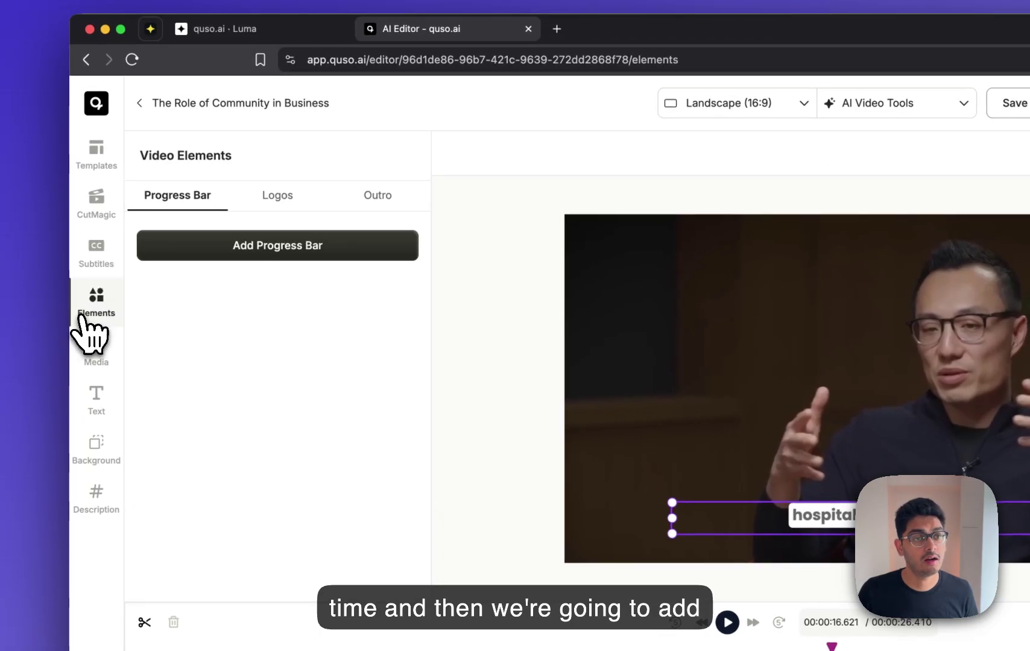
{"action": "left_click", "coordinate": [295, 202]}
{"action": "left_click", "coordinate": [284, 356]}
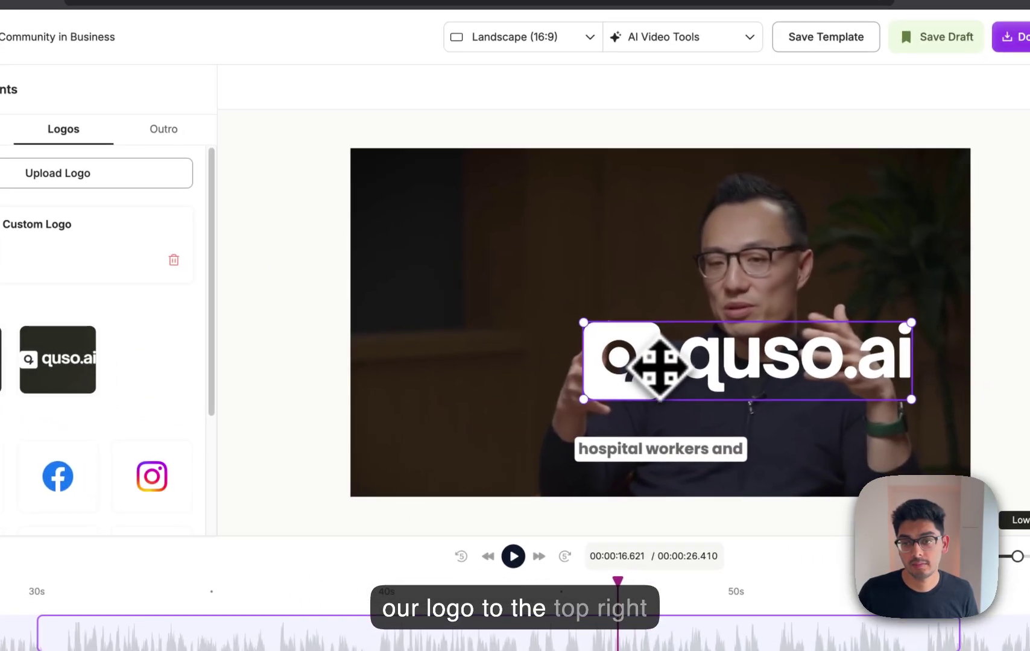
{"action": "left_click_drag", "start_coordinate": [580, 400], "coordinate": [827, 346]}
{"action": "left_click_drag", "start_coordinate": [722, 425], "coordinate": [776, 263]}
{"action": "left_click", "coordinate": [901, 278]}
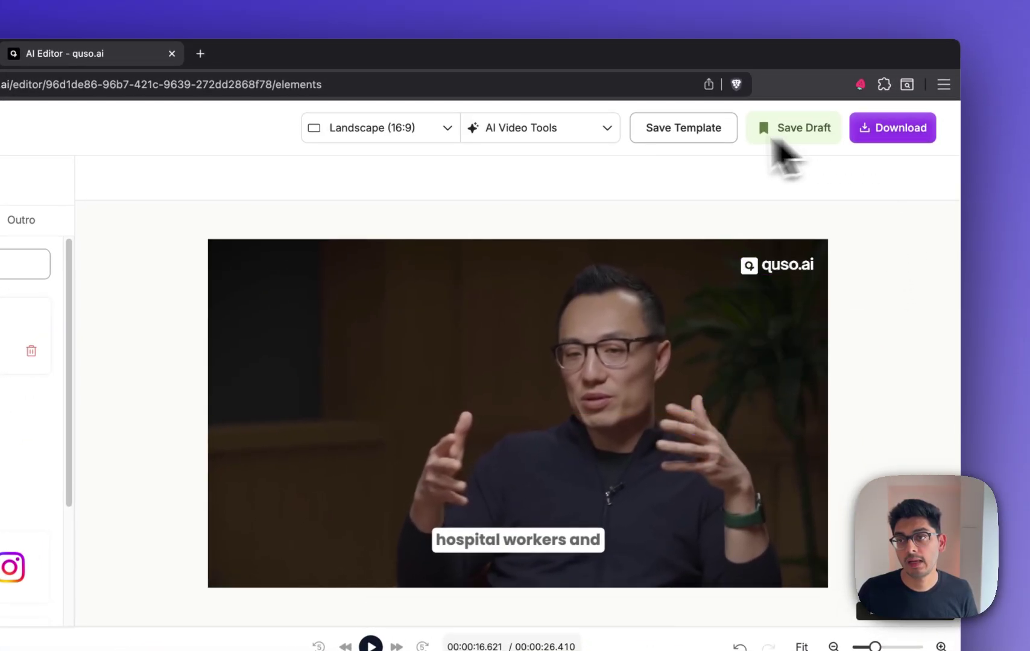
- Save the landscape design as a new template named 'landscape template'
{"action": "left_click", "coordinate": [690, 136]}
{"action": "left_click", "coordinate": [470, 311]}
{"action": "type", "text": "landscape template"}
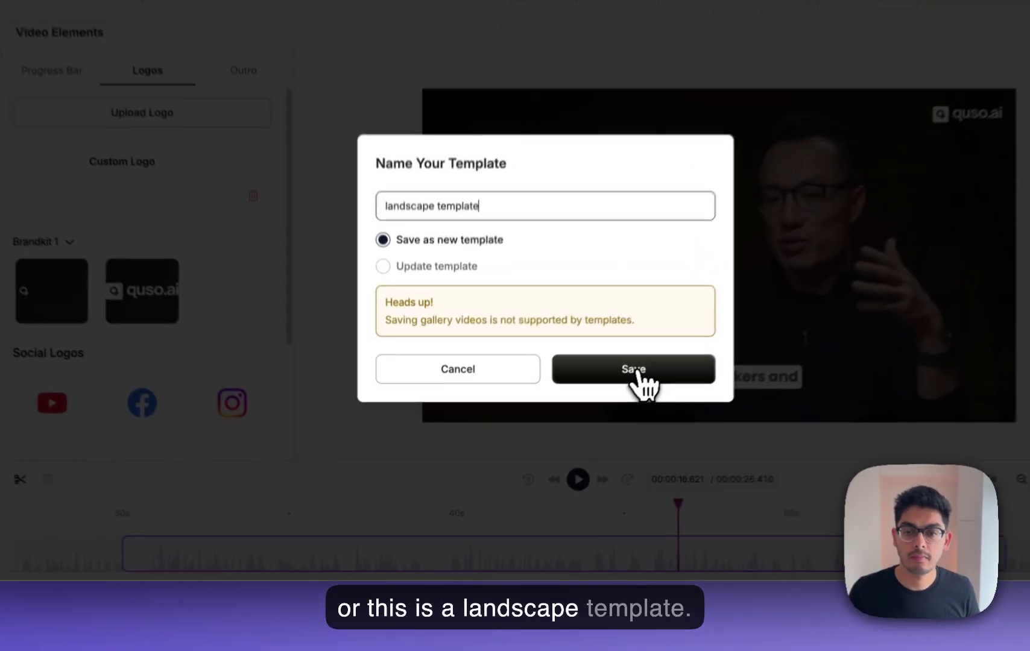
{"action": "left_click", "coordinate": [584, 424]}
{"action": "left_click", "coordinate": [690, 302]}
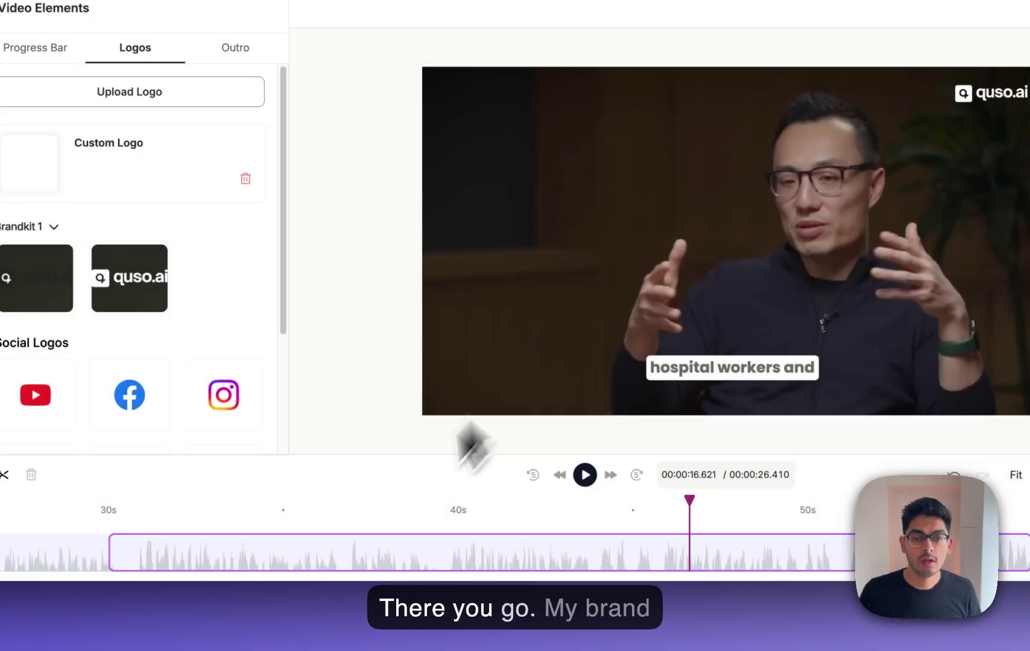
{"action": "left_click", "coordinate": [322, 561]}
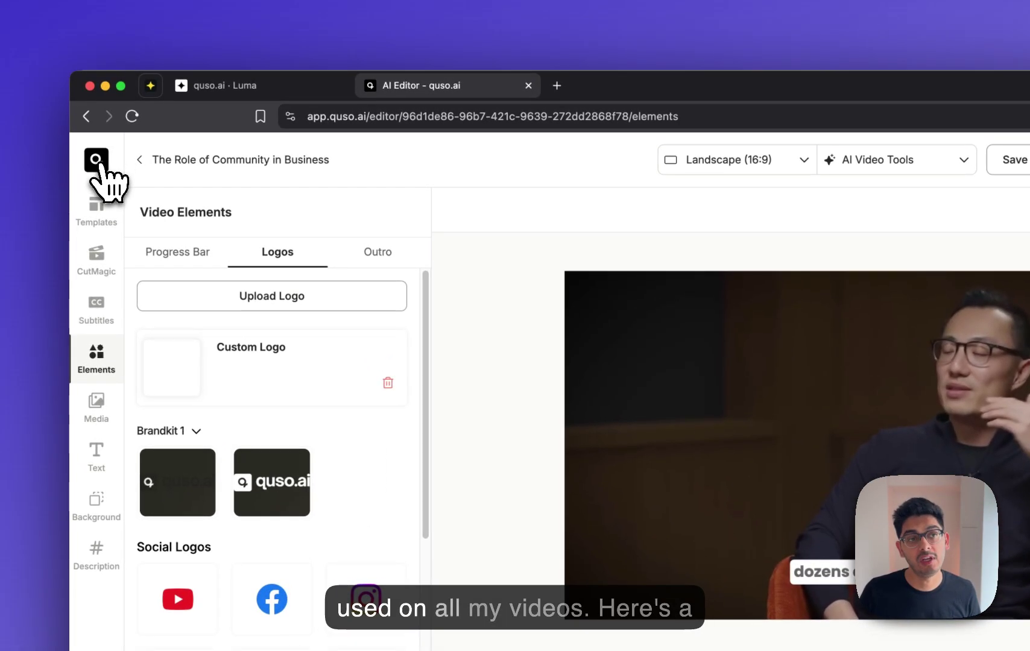
- Make brand kit template 1 the default Portrait (9:16) template in workspace Preferences
{"action": "left_click", "coordinate": [98, 162]}
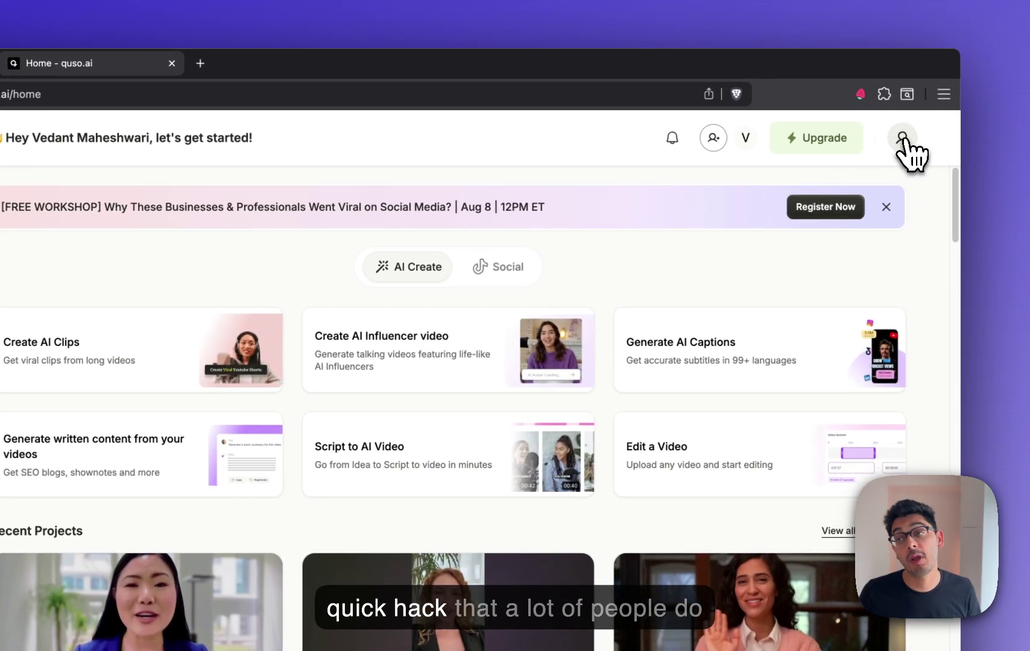
{"action": "left_click", "coordinate": [902, 139]}
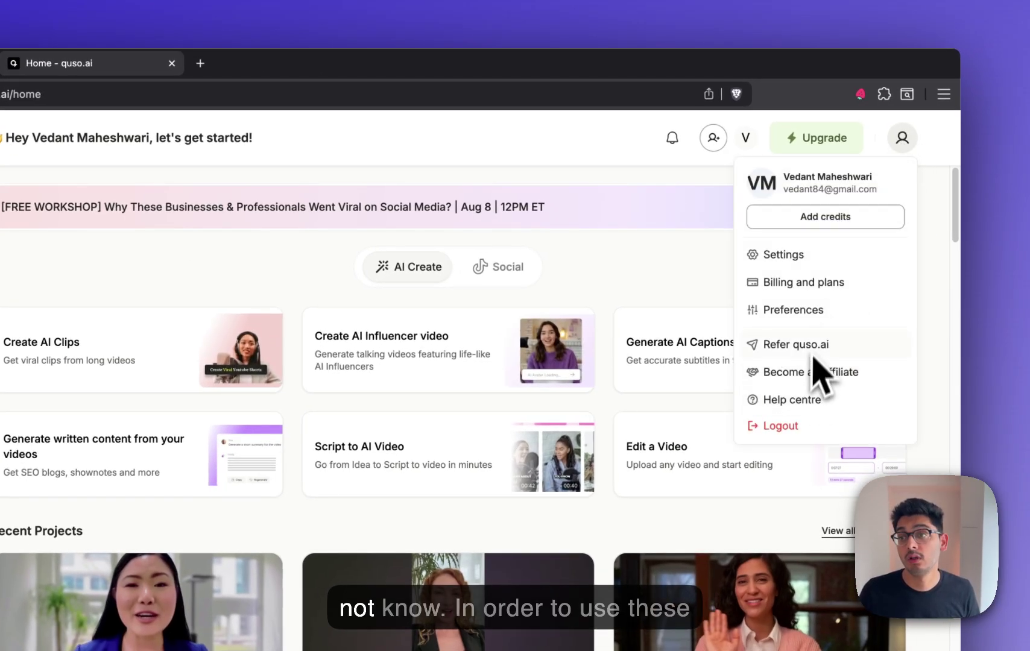
{"action": "left_click", "coordinate": [815, 310]}
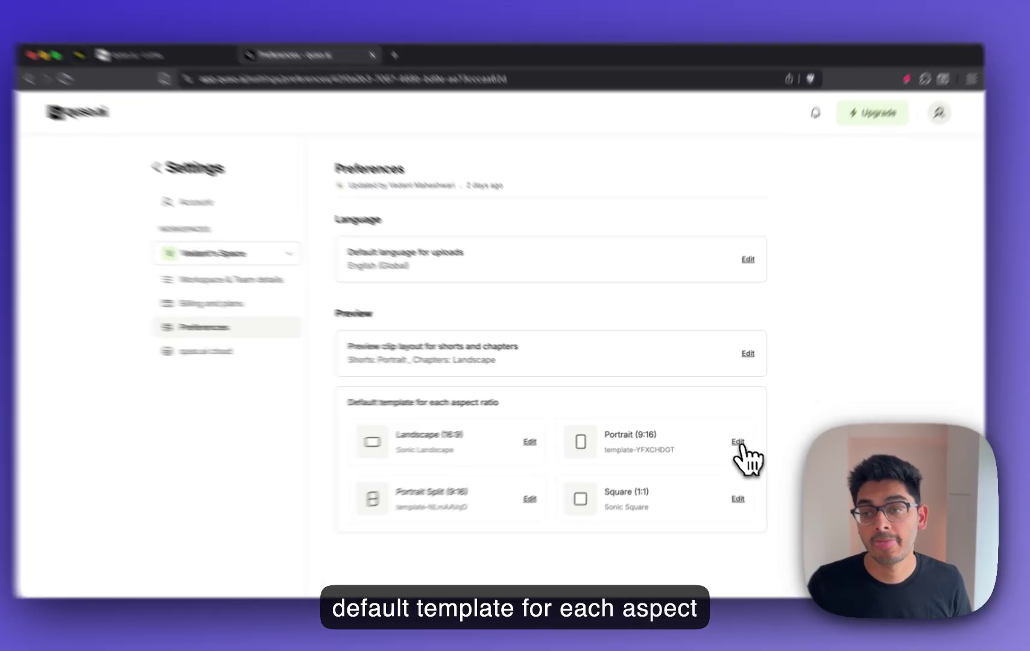
{"action": "left_click", "coordinate": [737, 440]}
{"action": "left_click", "coordinate": [463, 232]}
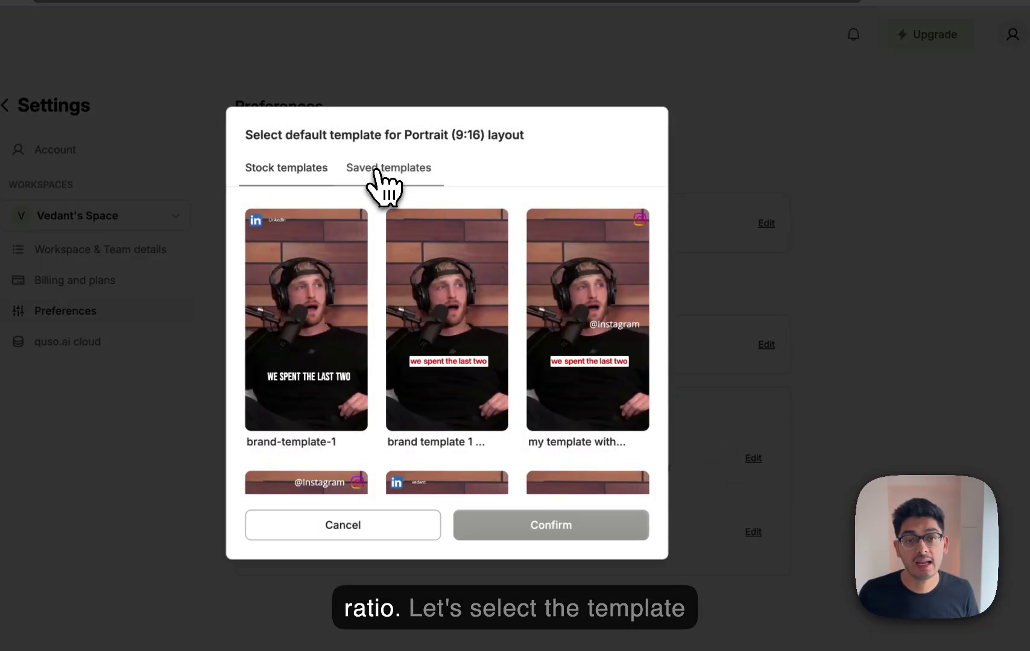
{"action": "scroll", "coordinate": [463, 321], "scroll_direction": "down", "scroll_amount": 8}
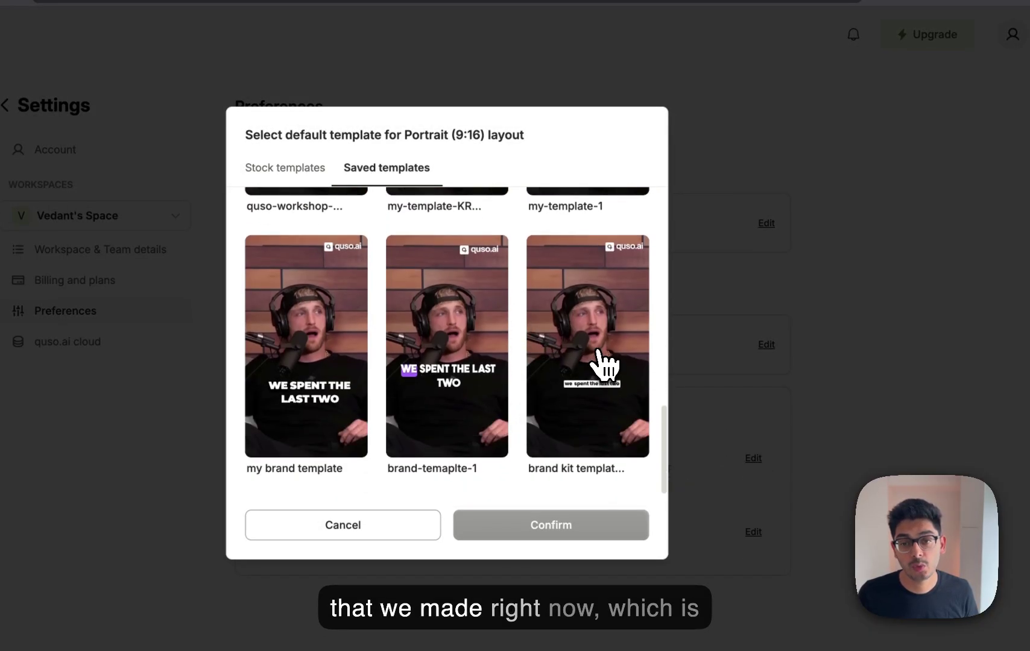
{"action": "left_click", "coordinate": [603, 365]}
{"action": "left_click", "coordinate": [592, 528]}
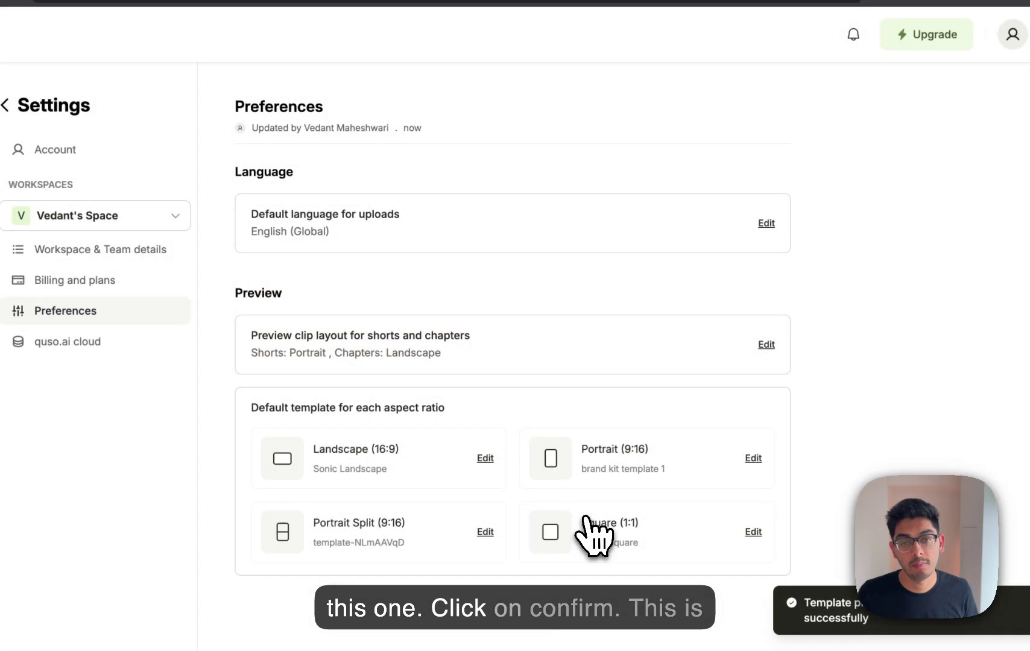
- Choose the saved landscape template for the Landscape default and confirm
{"action": "left_click", "coordinate": [485, 460]}
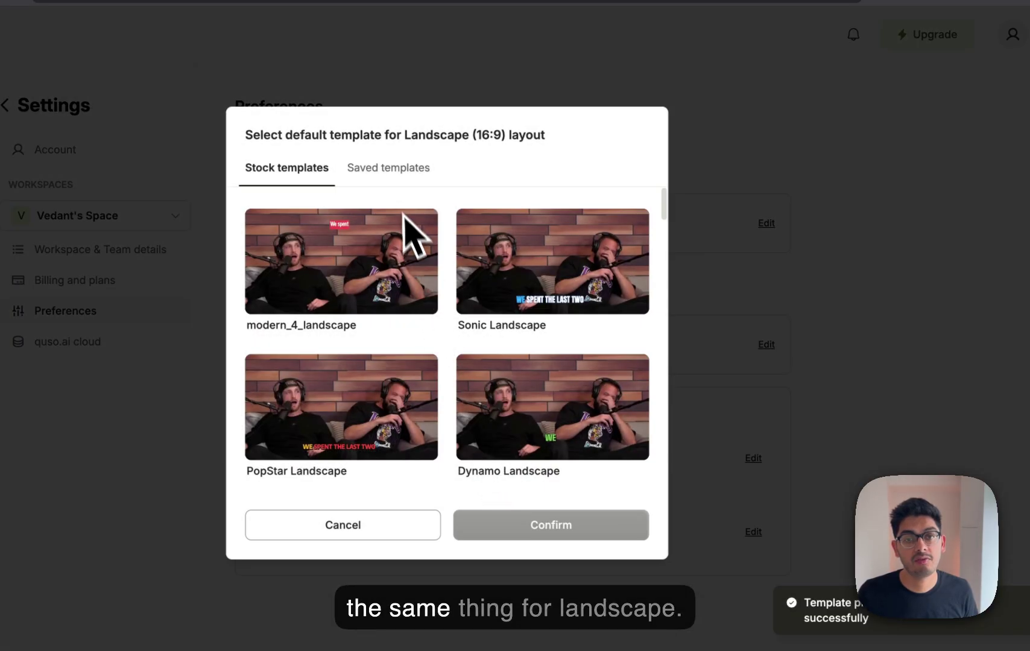
{"action": "left_click", "coordinate": [398, 174]}
{"action": "left_click", "coordinate": [401, 264]}
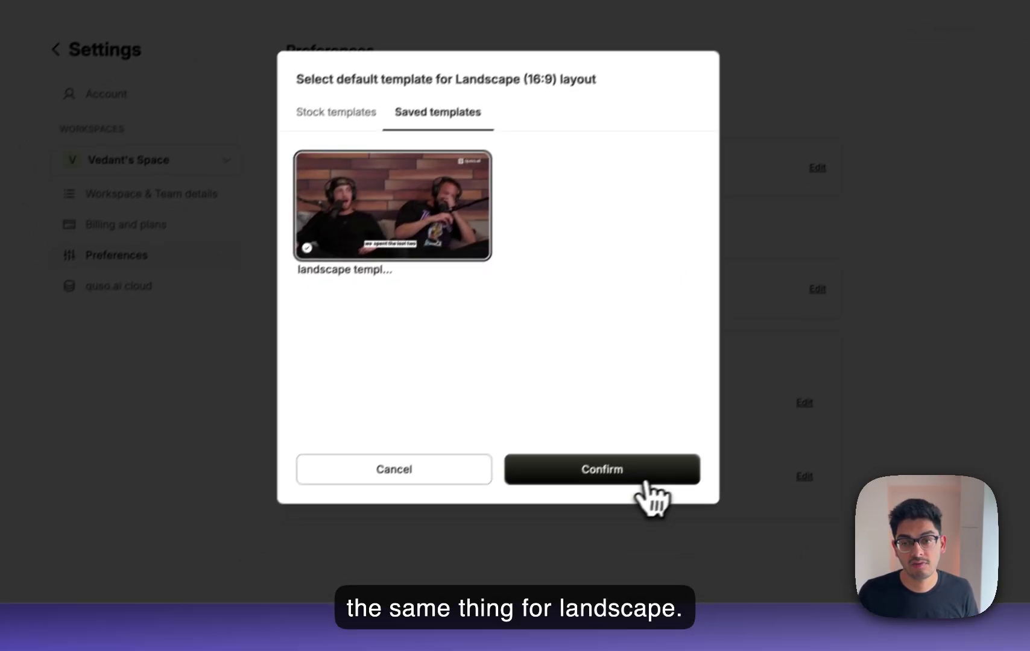
{"action": "left_click", "coordinate": [648, 481]}
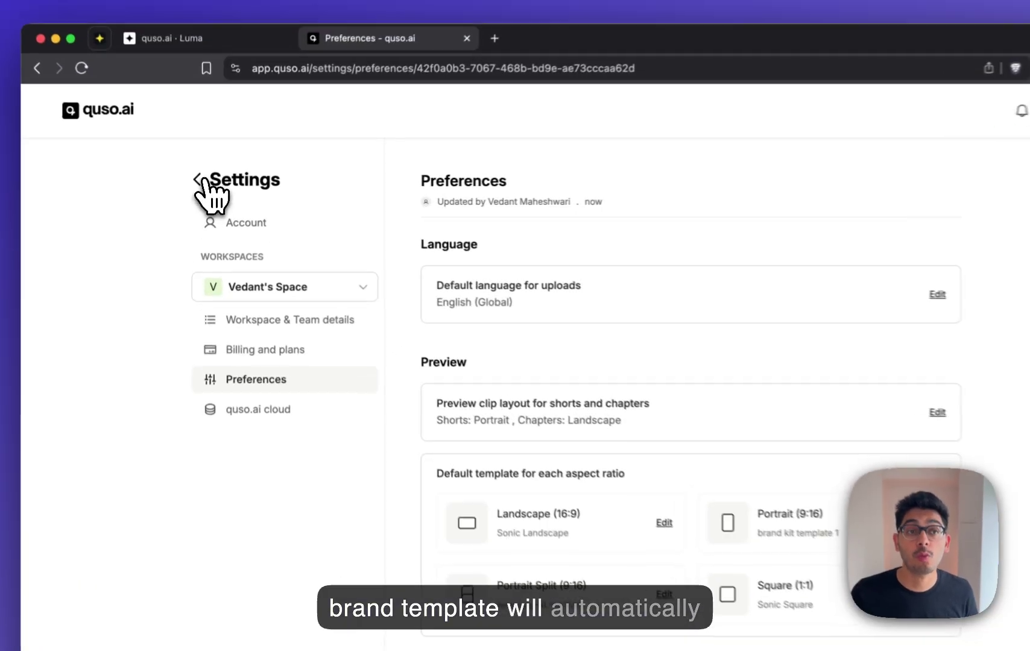
- Apply the saved 'landscape template' to the DoorDash clip, then return to the Brand kits page
{"action": "left_click", "coordinate": [199, 185]}
{"action": "scroll", "coordinate": [472, 402], "scroll_direction": "down", "scroll_amount": 10}
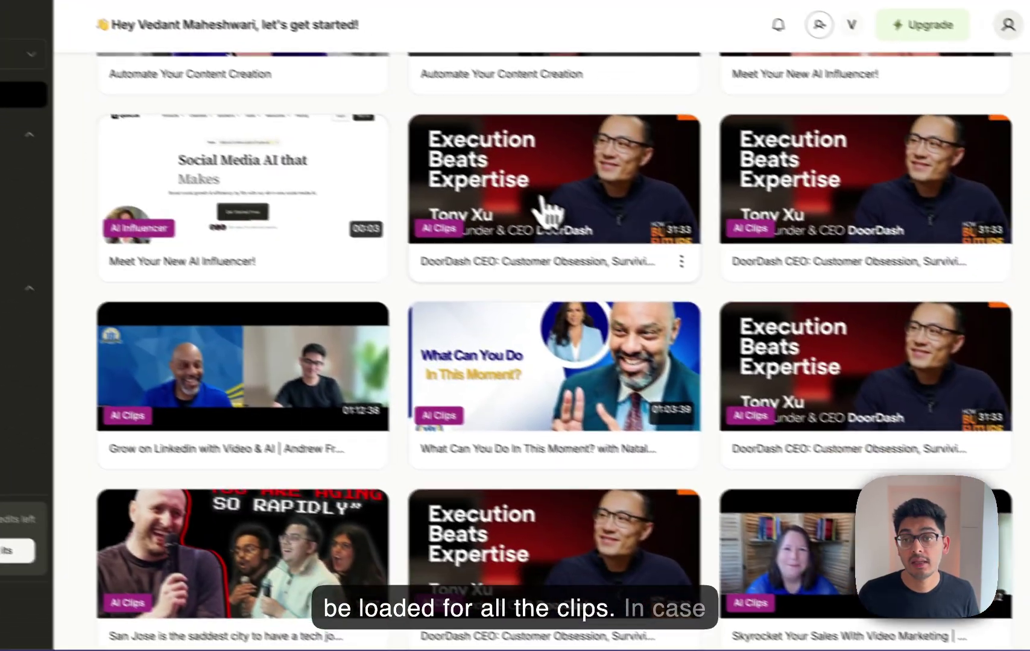
{"action": "left_click", "coordinate": [545, 208]}
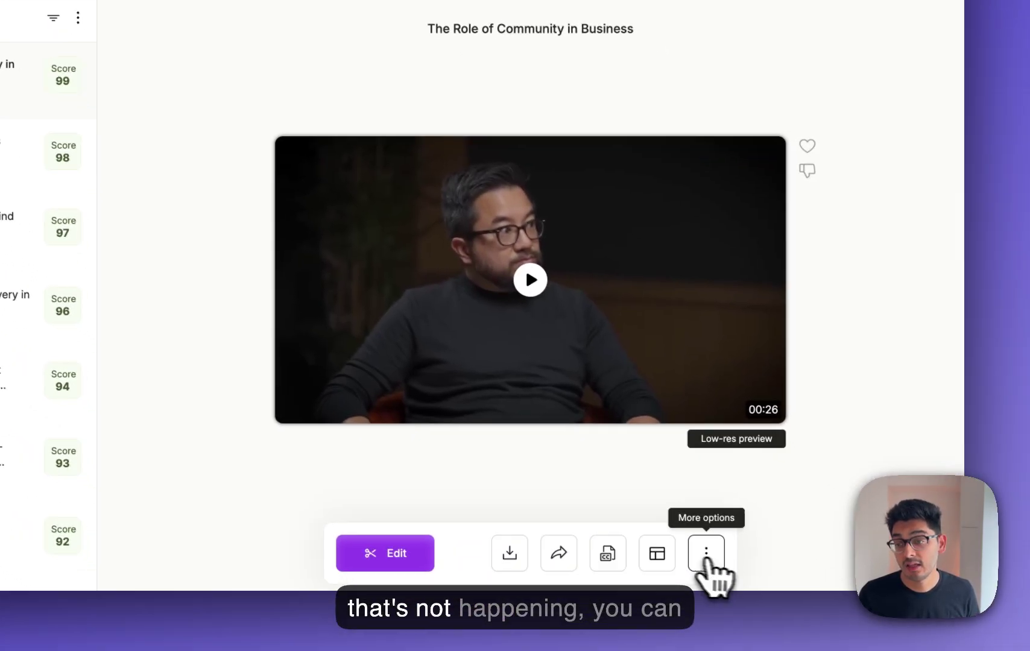
{"action": "left_click", "coordinate": [658, 552]}
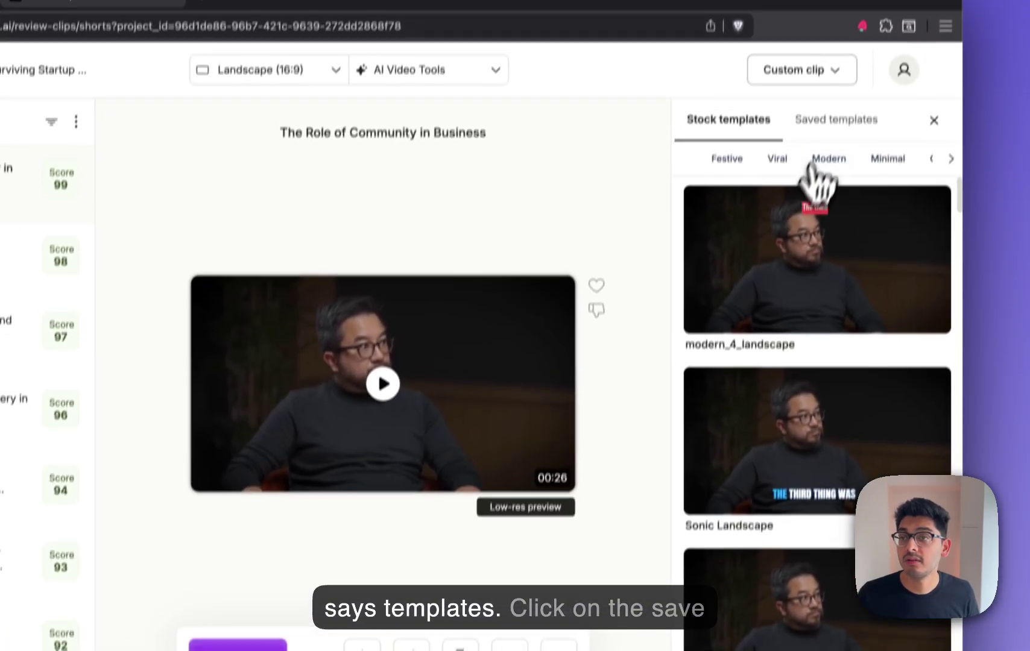
{"action": "left_click", "coordinate": [841, 20]}
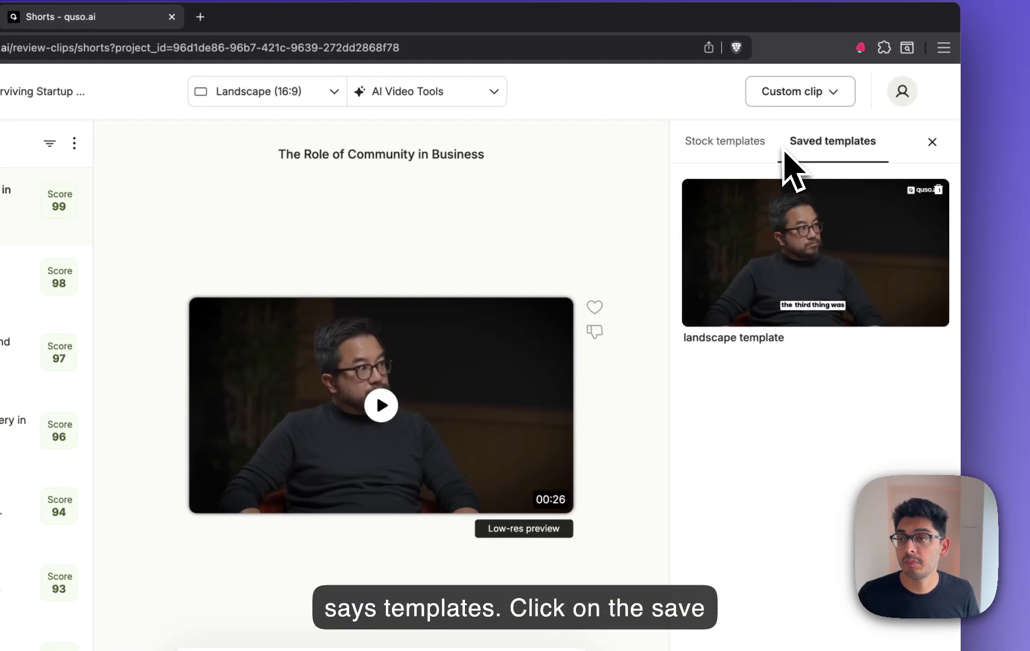
{"action": "left_click", "coordinate": [803, 256]}
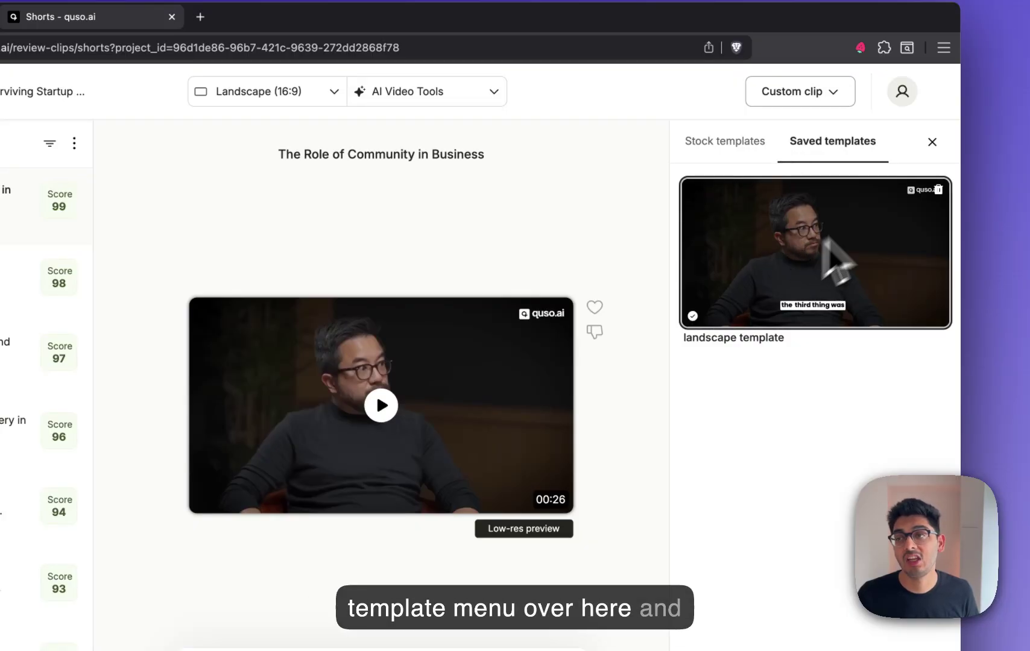
{"action": "left_click", "coordinate": [932, 143]}
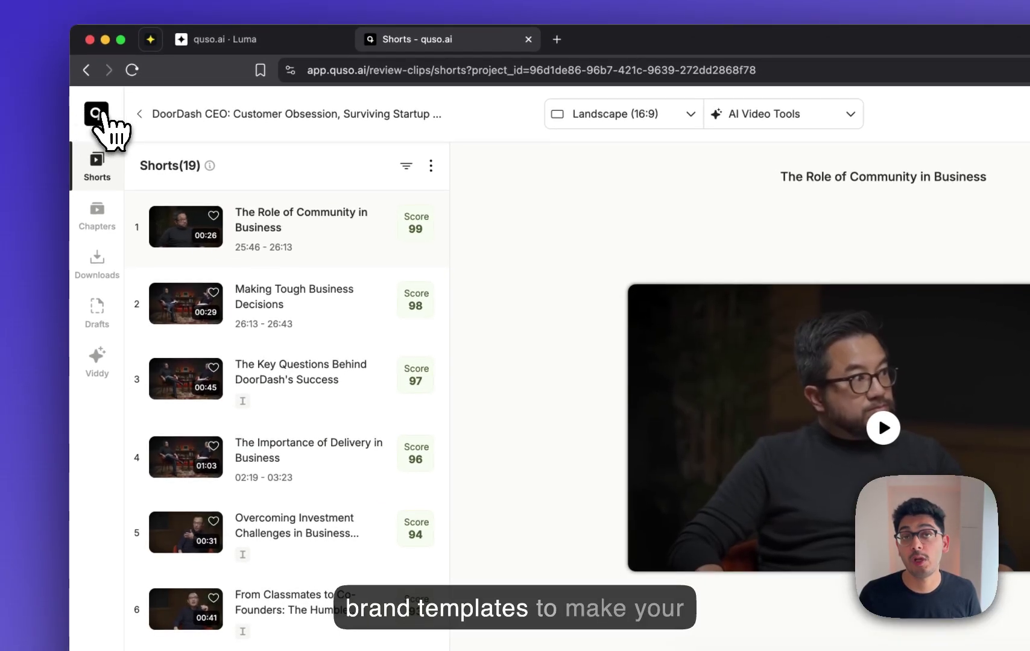
{"action": "left_click", "coordinate": [98, 114]}
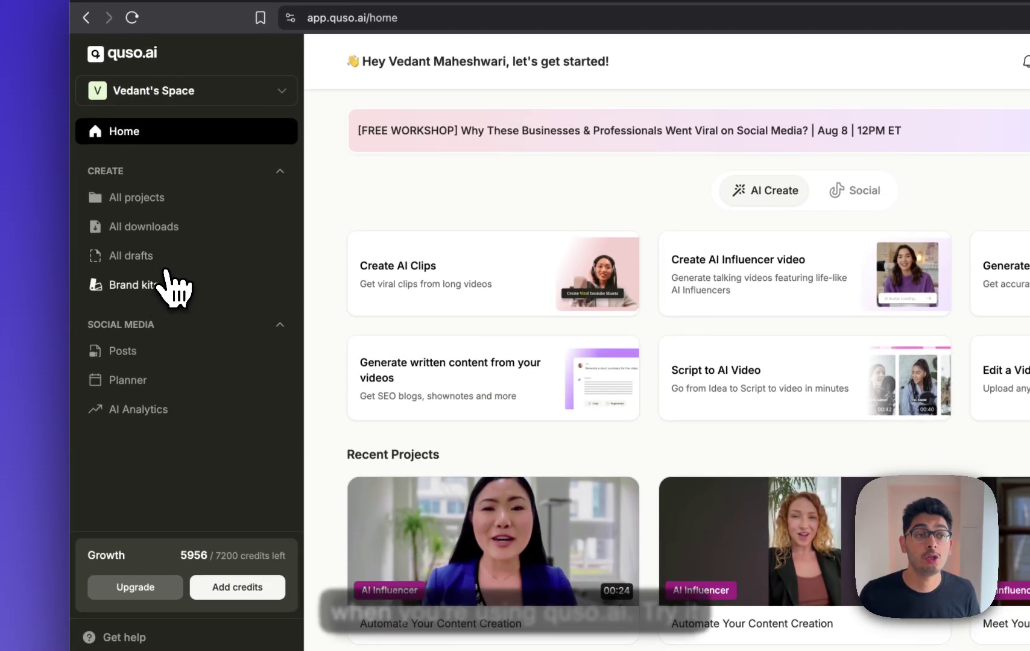
{"action": "left_click", "coordinate": [169, 290]}
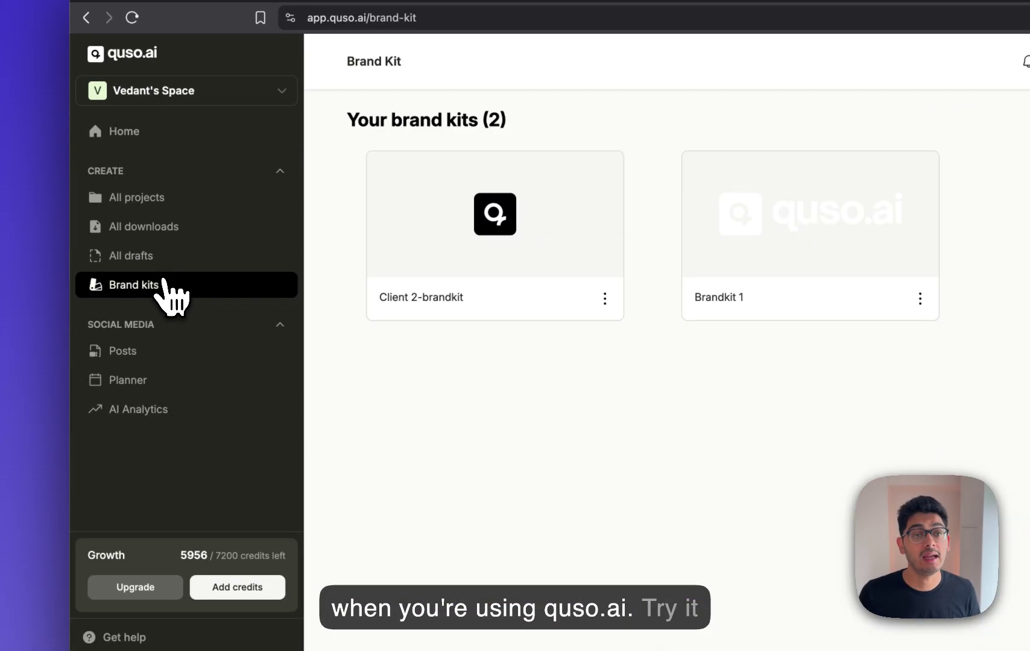